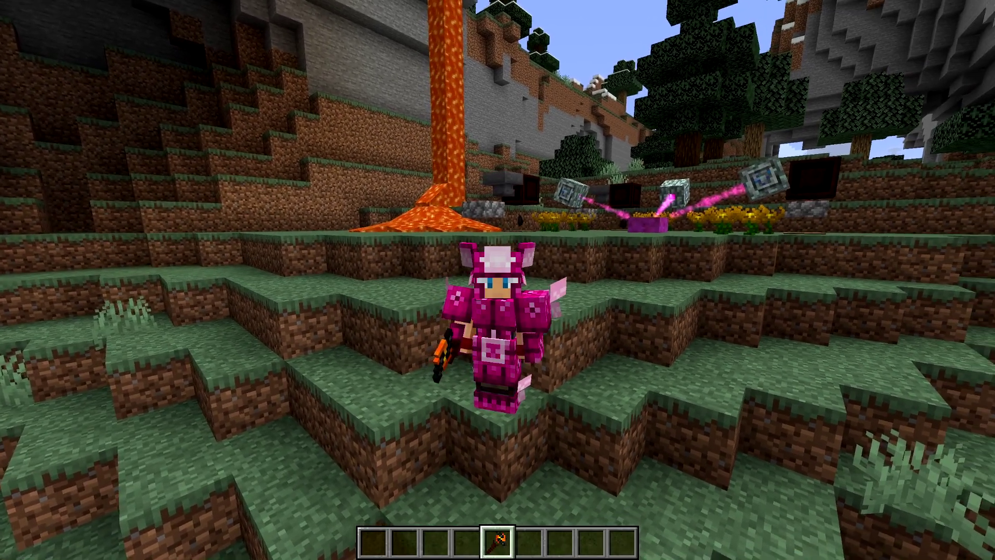
Show the game's debug information overlay to read the Minecraft and Forge version, and hide it again
{"action": "key", "text": "F3"}
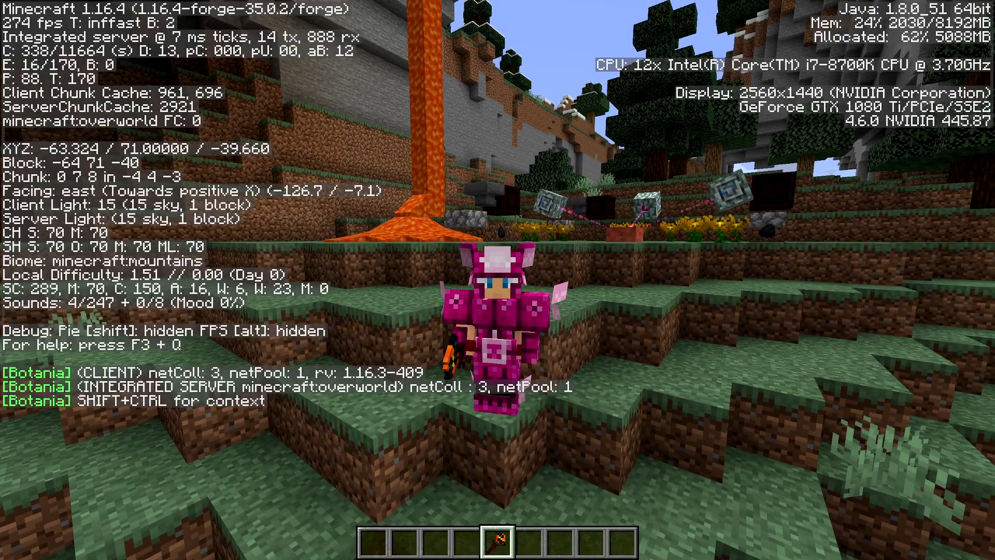
{"action": "key", "text": "F3"}
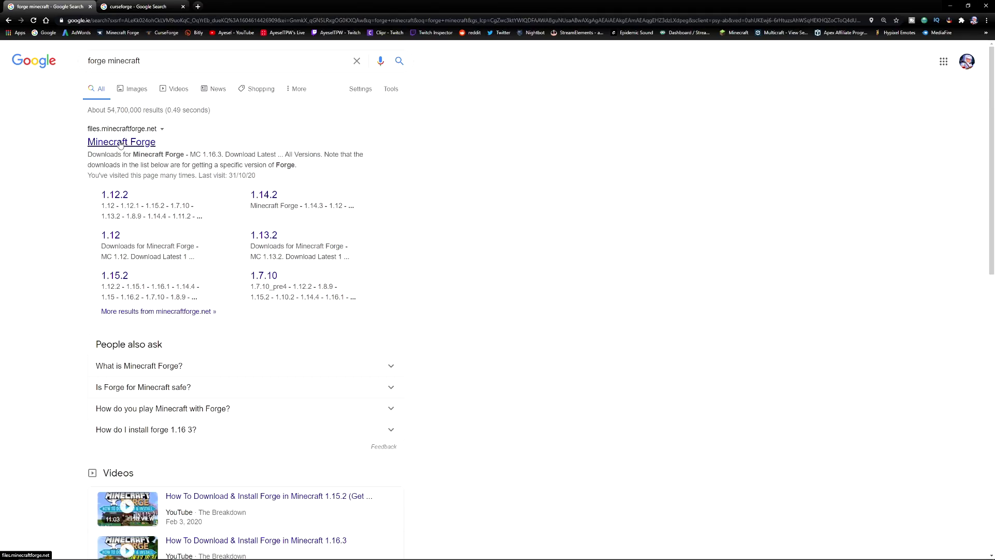
Open the Minecraft Forge downloads page for Minecraft 1.16.4 and show all of its available versions
{"action": "left_click", "coordinate": [120, 143]}
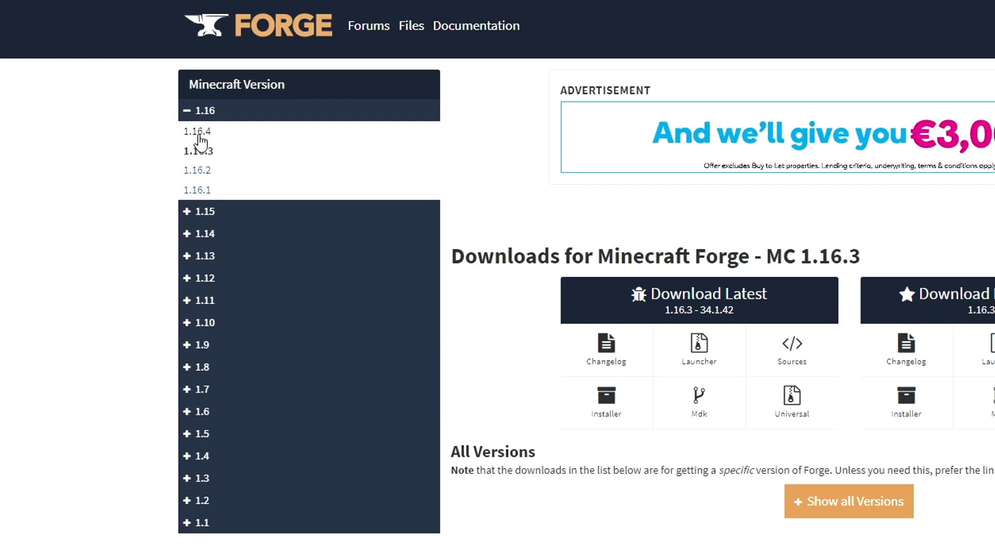
{"action": "left_click", "coordinate": [200, 135]}
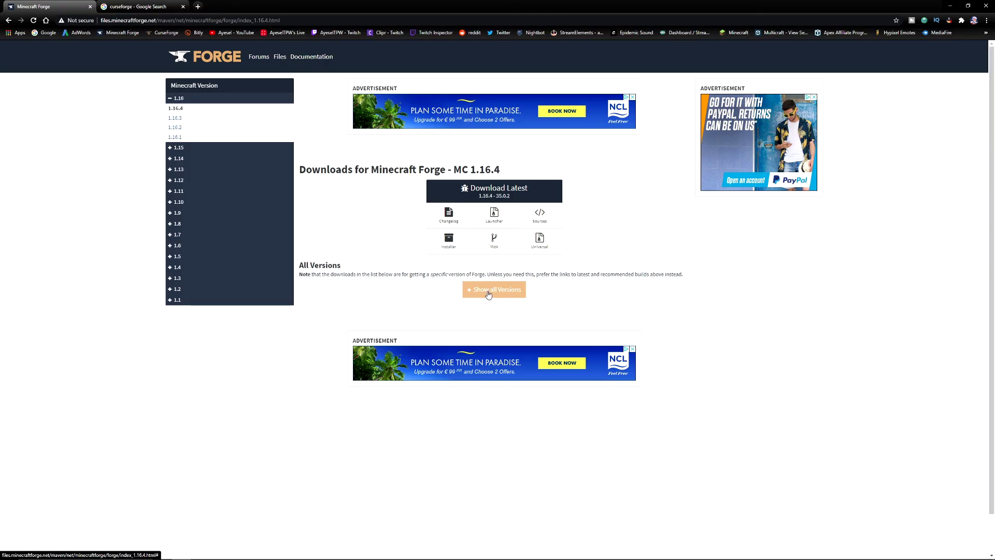
{"action": "left_click", "coordinate": [489, 293]}
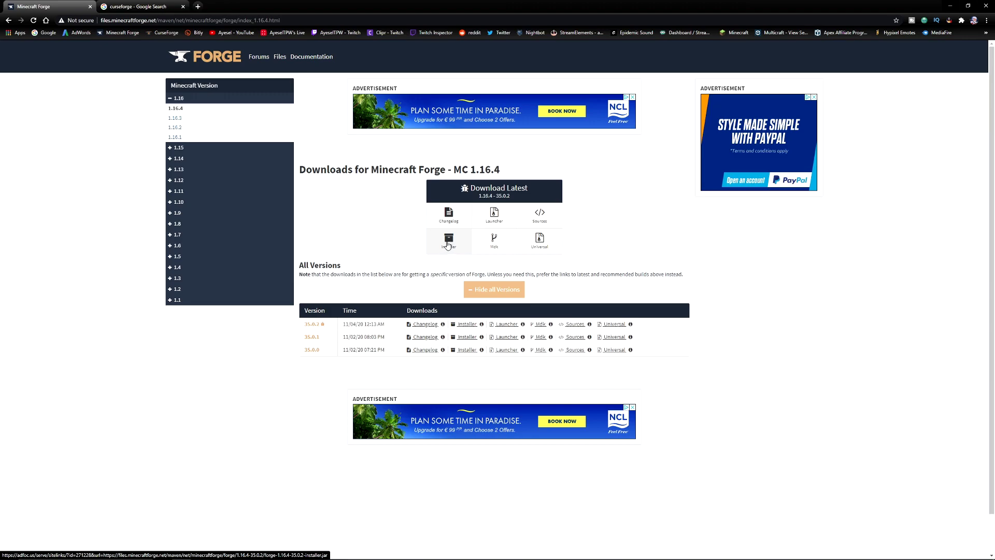
Download the latest Forge 1.16.4 - 35.0.2 installer, skipping the advertisement page and keeping the flagged jar file
{"action": "left_click", "coordinate": [448, 241]}
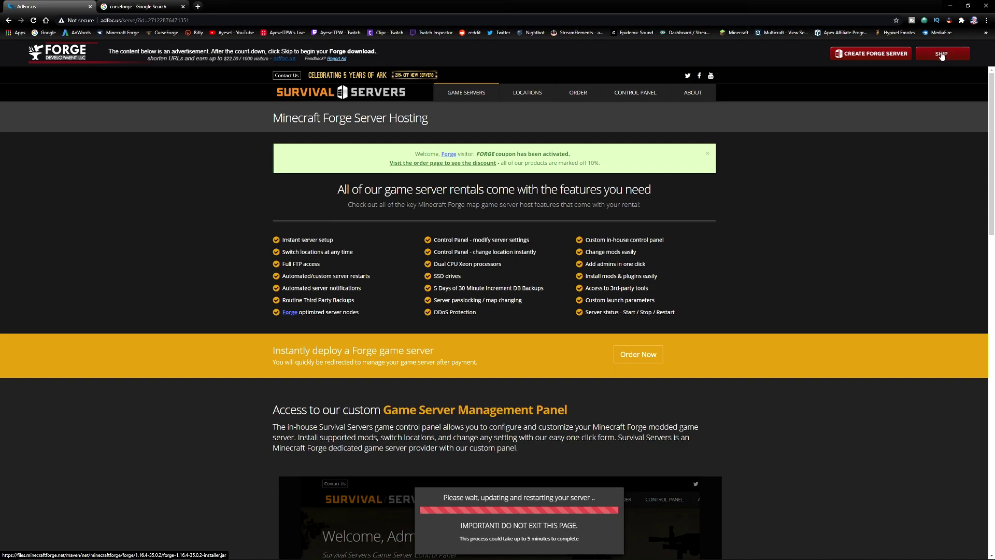
{"action": "left_click", "coordinate": [942, 56]}
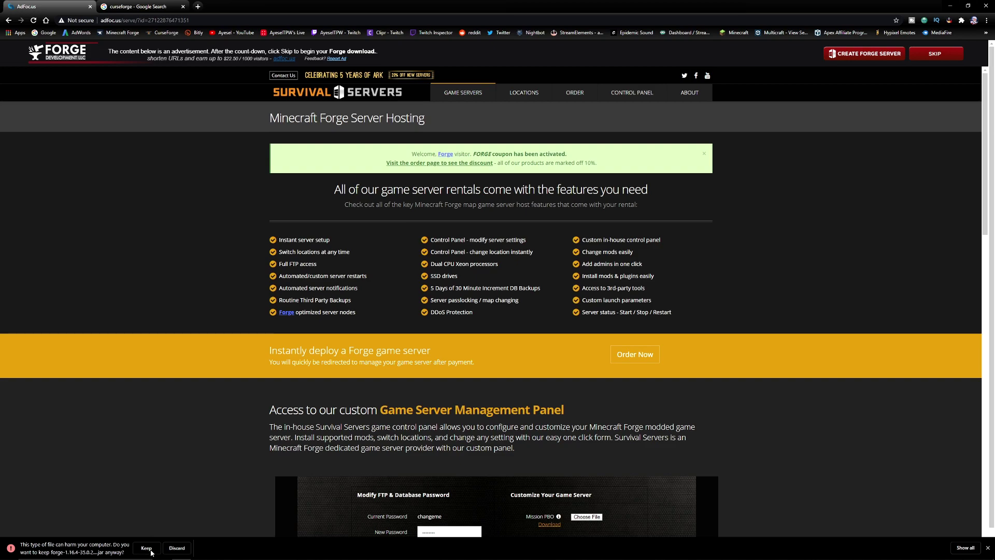
{"action": "left_click", "coordinate": [147, 548]}
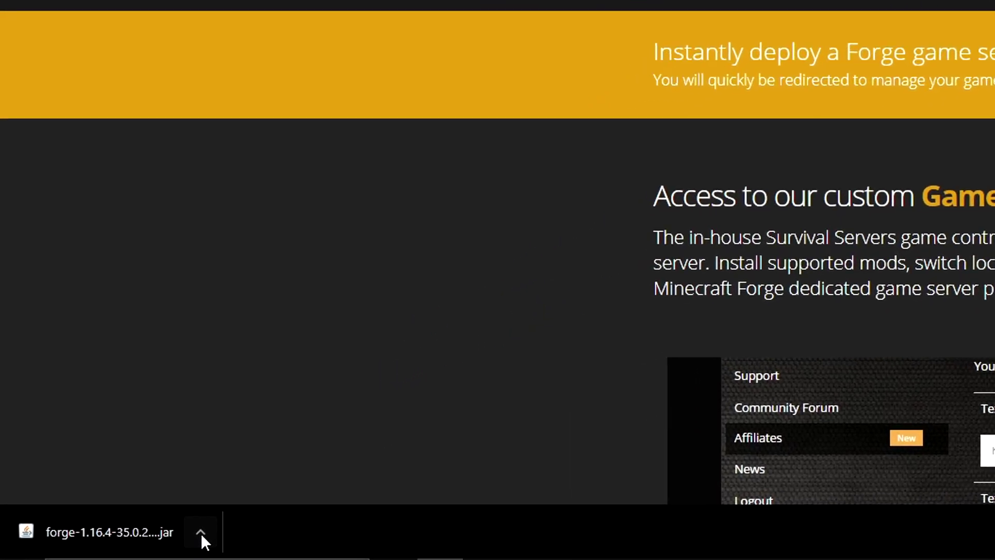
Run forge-1.16.4-35.0.2-installer from the Downloads folder and install the Forge client
{"action": "left_click", "coordinate": [200, 532]}
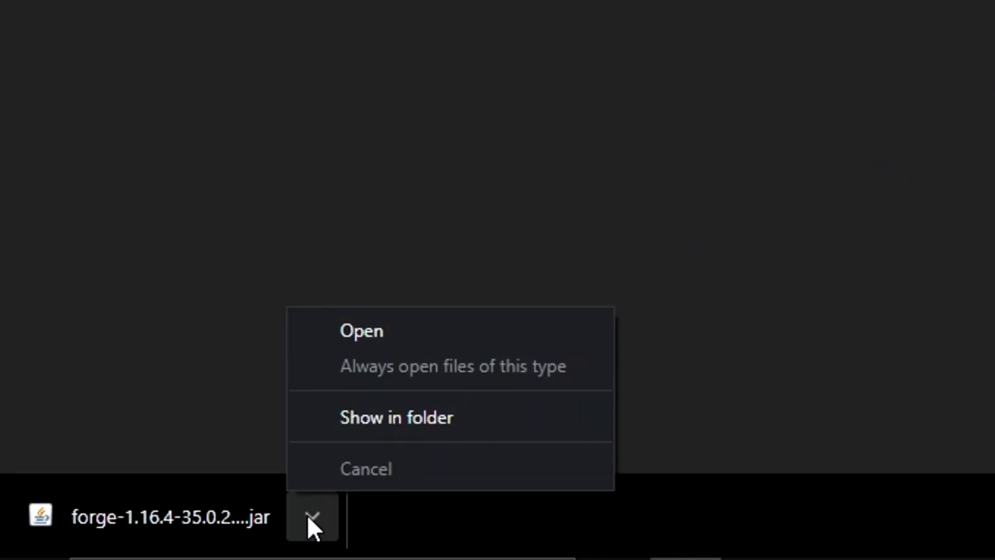
{"action": "left_click", "coordinate": [409, 420]}
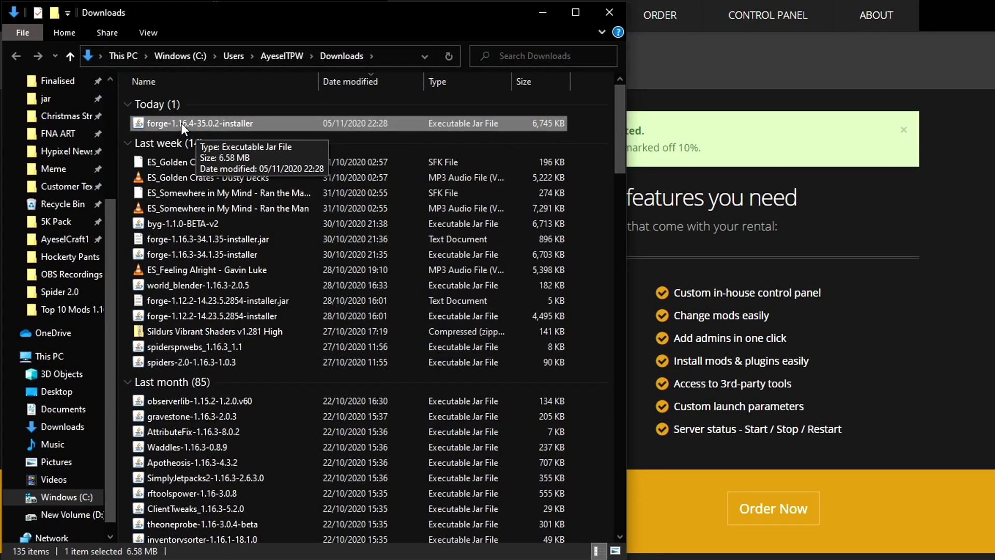
{"action": "double_click", "coordinate": [181, 123]}
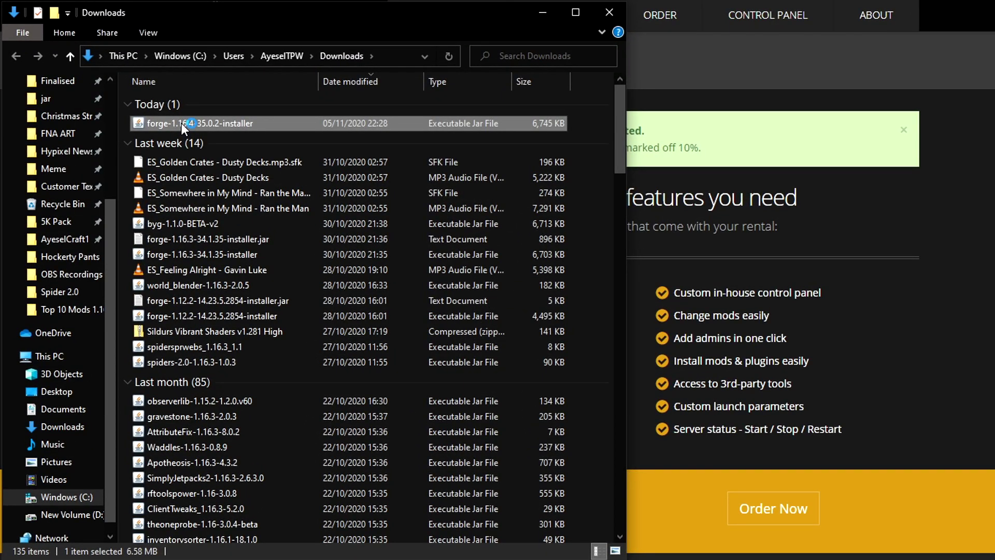
{"action": "left_click_drag", "start_coordinate": [505, 281], "coordinate": [575, 262]}
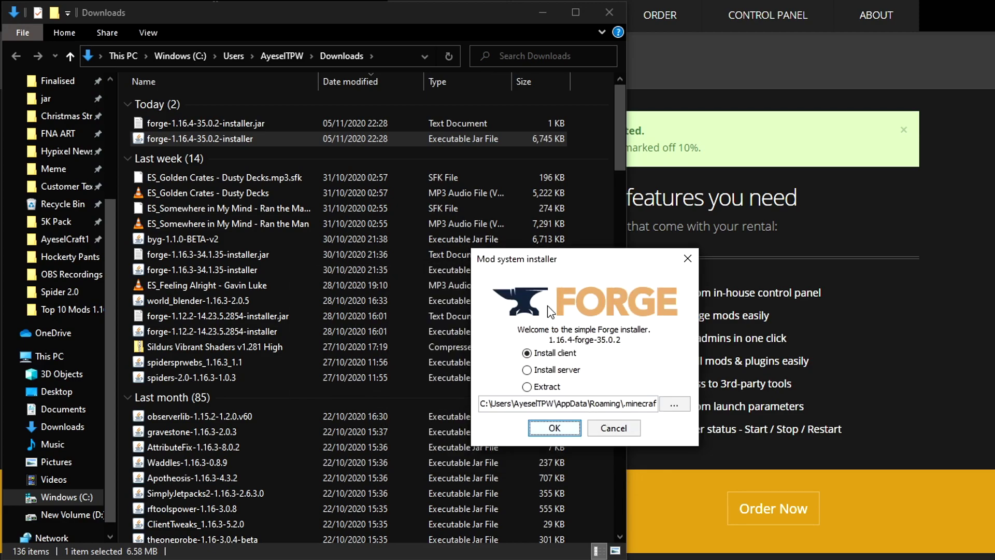
{"action": "left_click", "coordinate": [559, 432]}
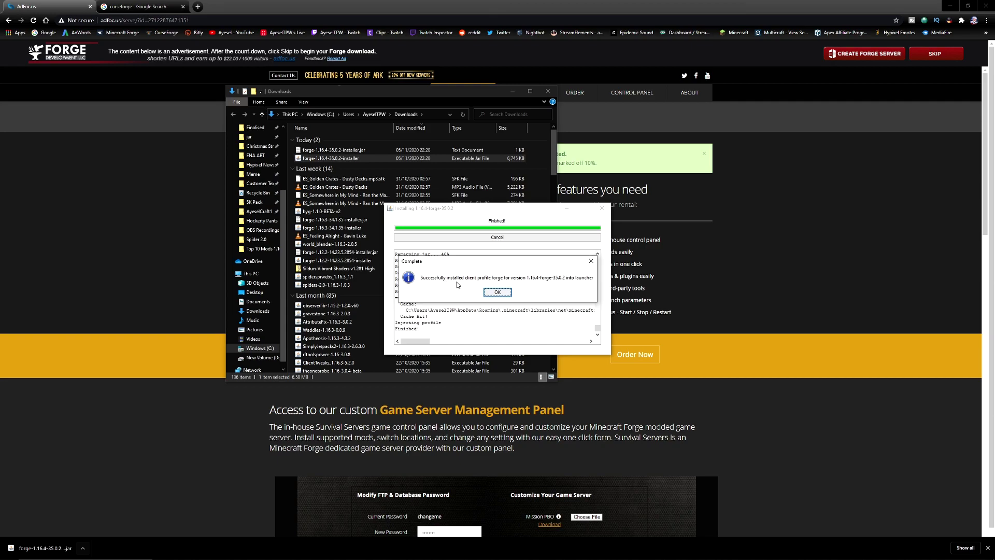
{"action": "left_click", "coordinate": [497, 293]}
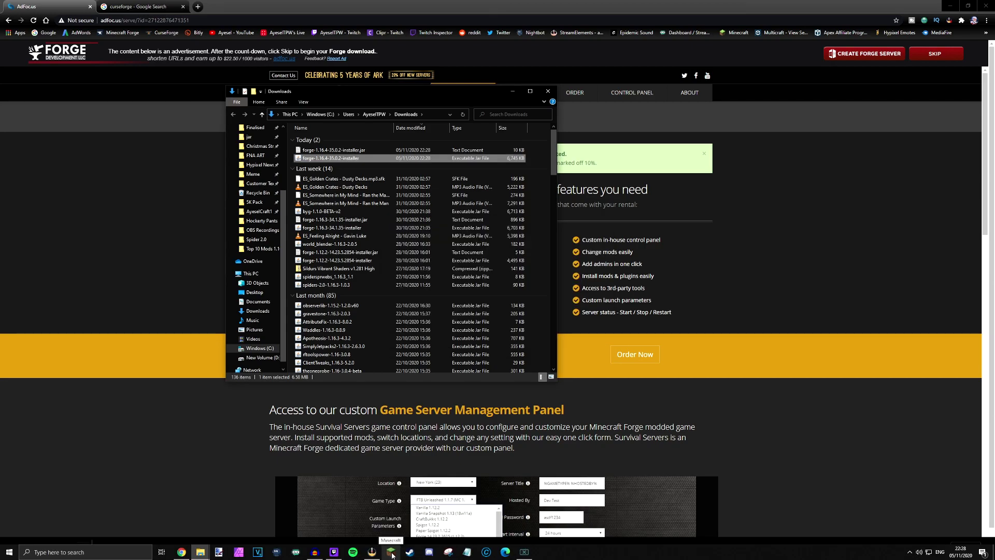
Switch to the Minecraft Launcher and open the 1.16.4-forge-35.0.2 installation for editing
{"action": "left_click", "coordinate": [392, 552]}
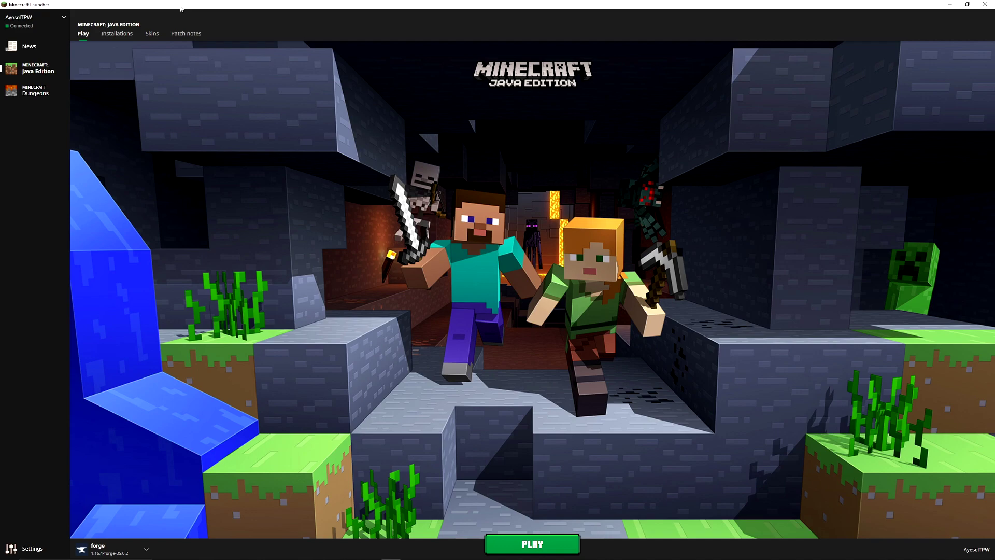
{"action": "left_click", "coordinate": [117, 34]}
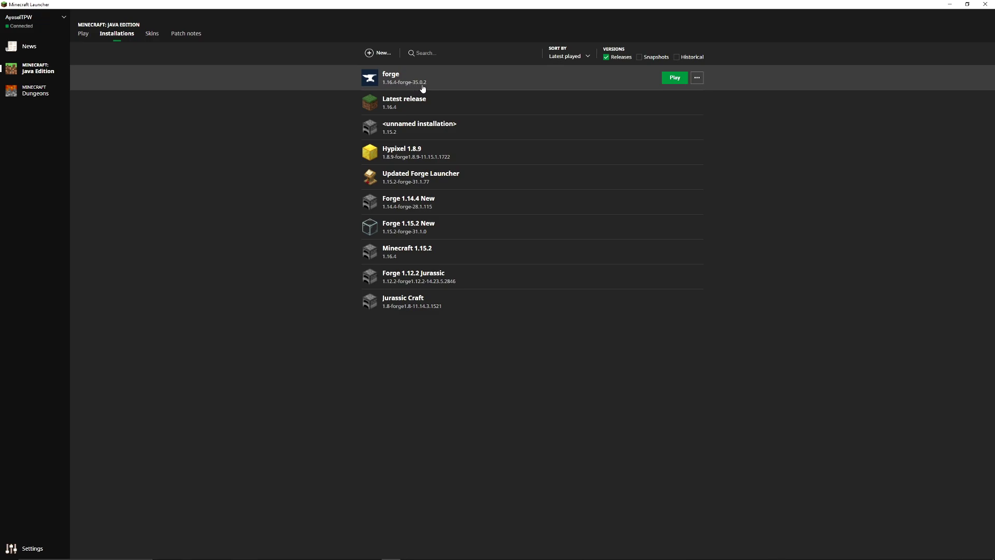
{"action": "left_click", "coordinate": [698, 80]}
{"action": "left_click", "coordinate": [692, 92]}
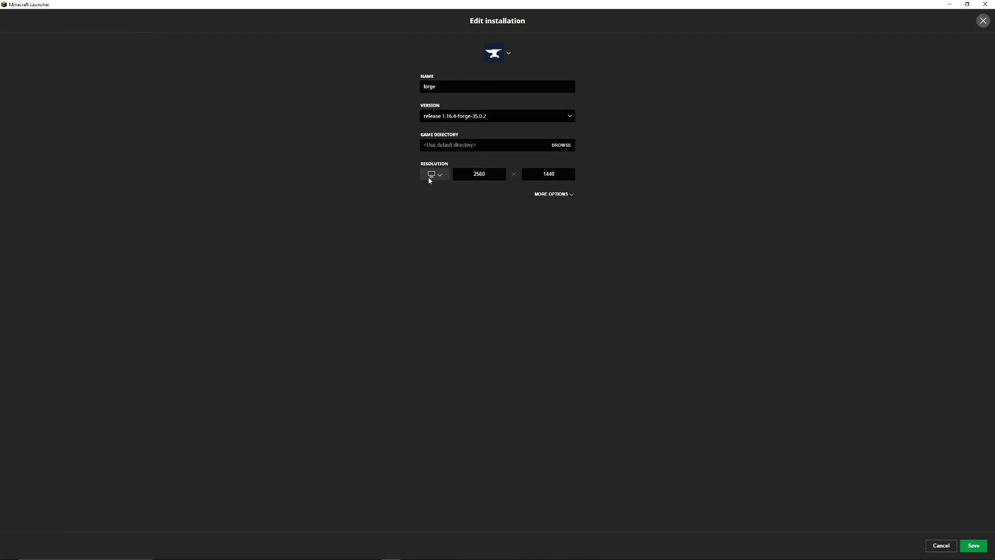
Expand the installation's additional options and examine the memory allocation in its JVM arguments
{"action": "left_click", "coordinate": [552, 194]}
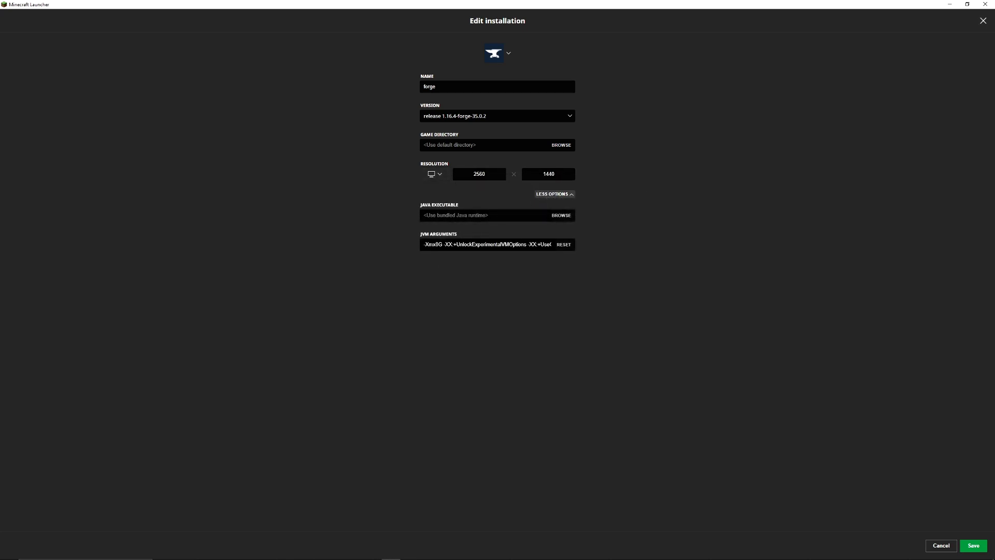
{"action": "left_click_drag", "start_coordinate": [434, 244], "coordinate": [439, 244]}
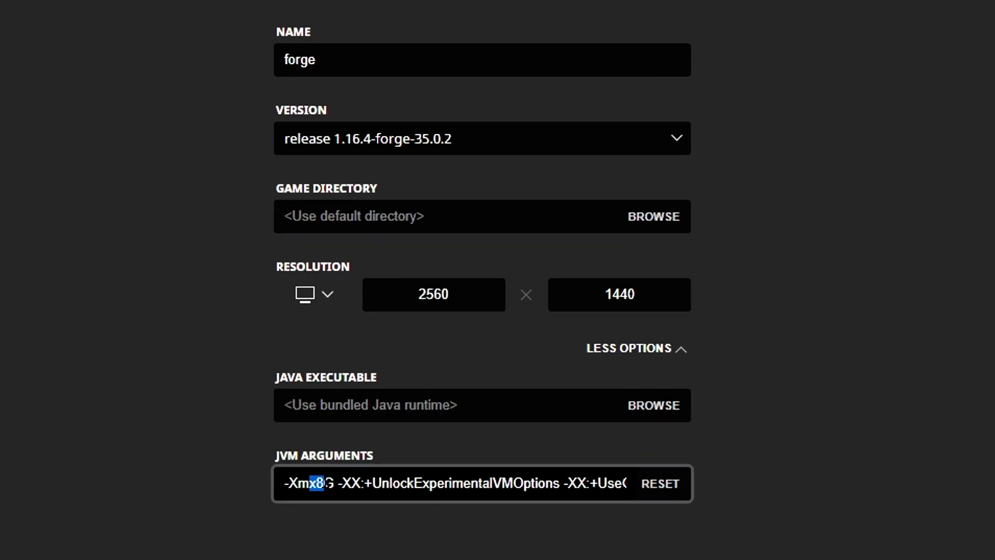
{"action": "left_click", "coordinate": [324, 487]}
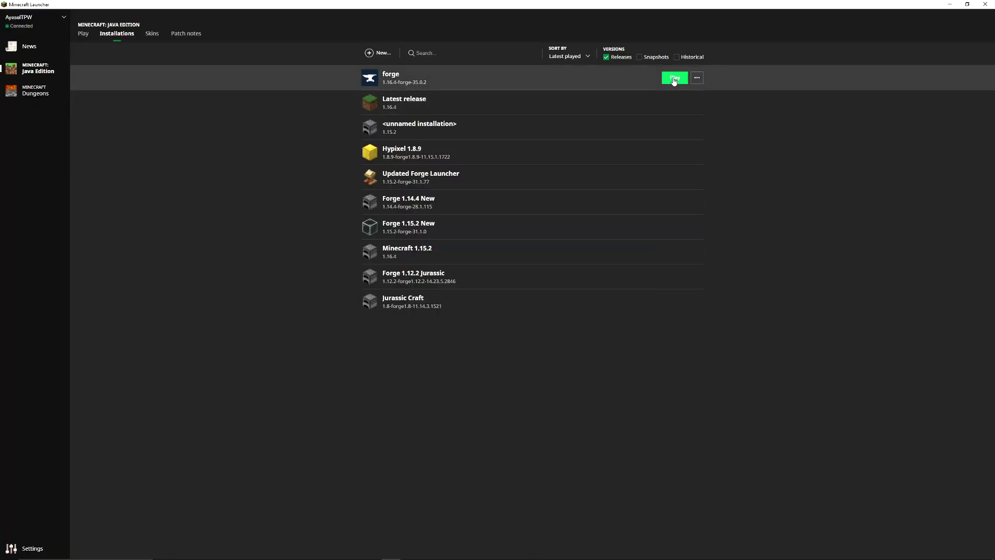
Launch the game with the forge installation, check its list of loaded mods, and quit the game
{"action": "left_click", "coordinate": [674, 79]}
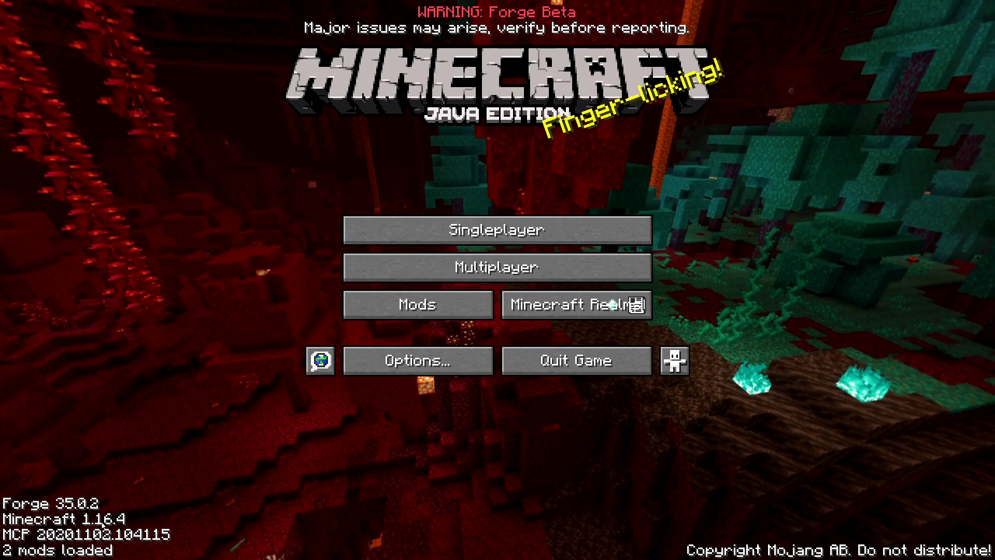
{"action": "left_click", "coordinate": [418, 305]}
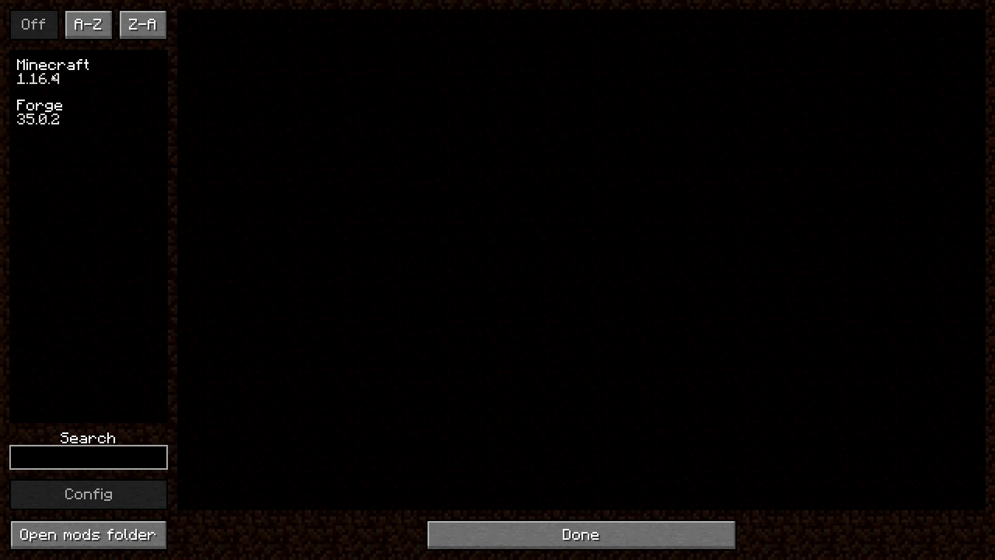
{"action": "left_click", "coordinate": [43, 121]}
{"action": "left_click", "coordinate": [485, 531]}
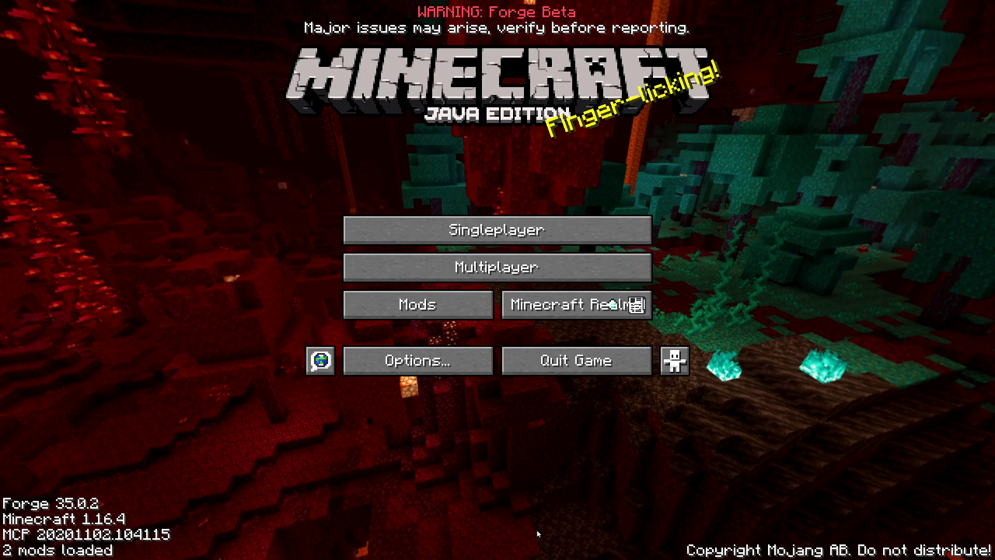
{"action": "left_click", "coordinate": [598, 369]}
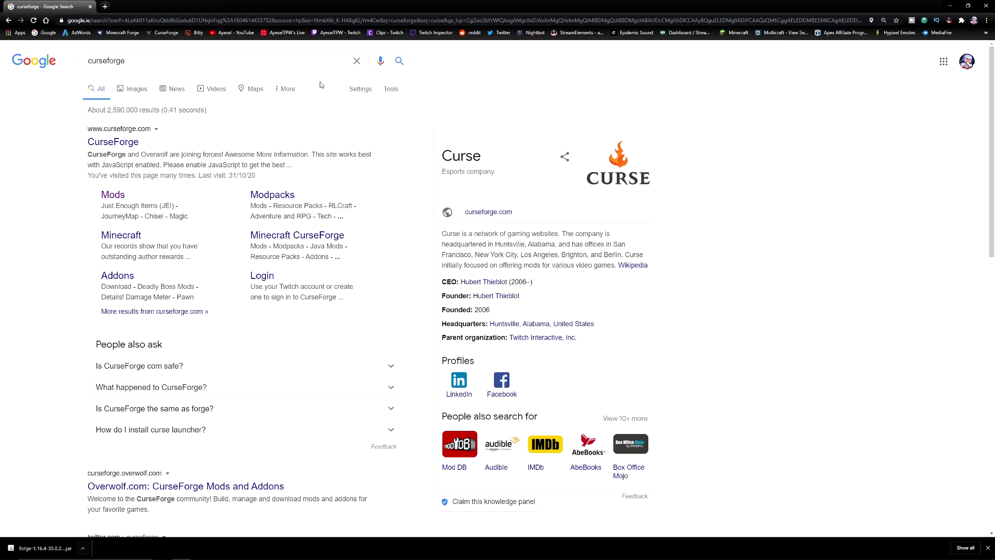
Open the Minecraft mods listing on CurseForge and filter it by game version 1.16.4
{"action": "left_click", "coordinate": [117, 144]}
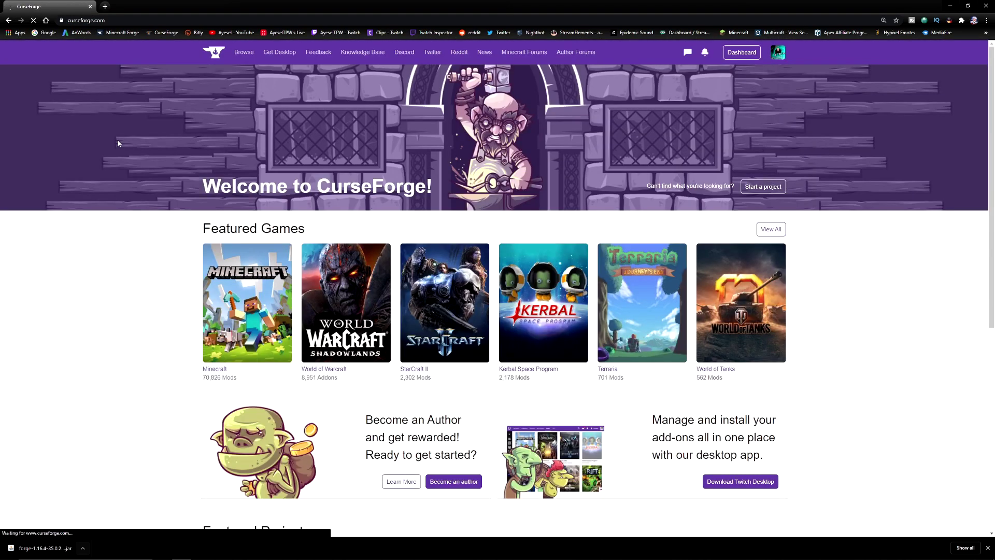
{"action": "left_click", "coordinate": [244, 292]}
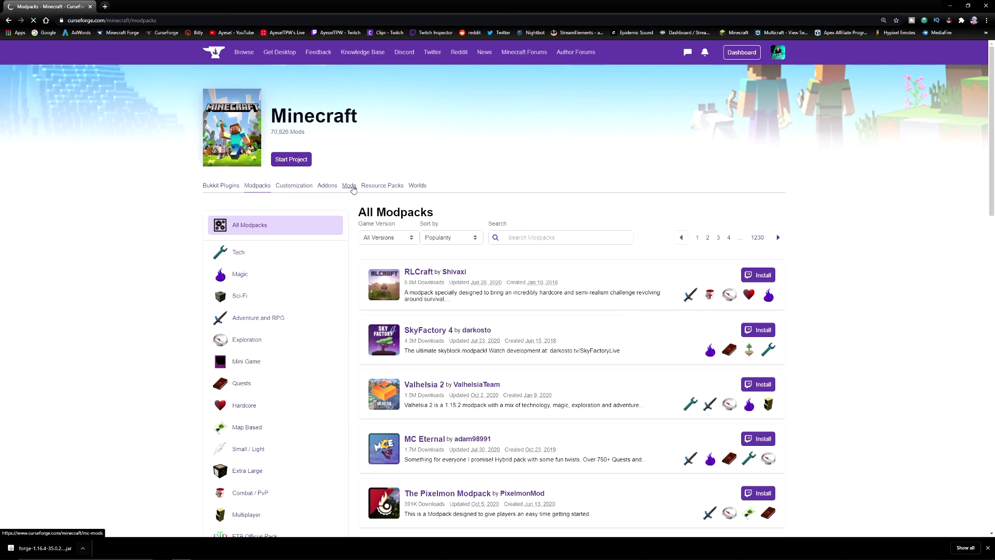
{"action": "left_click", "coordinate": [381, 237]}
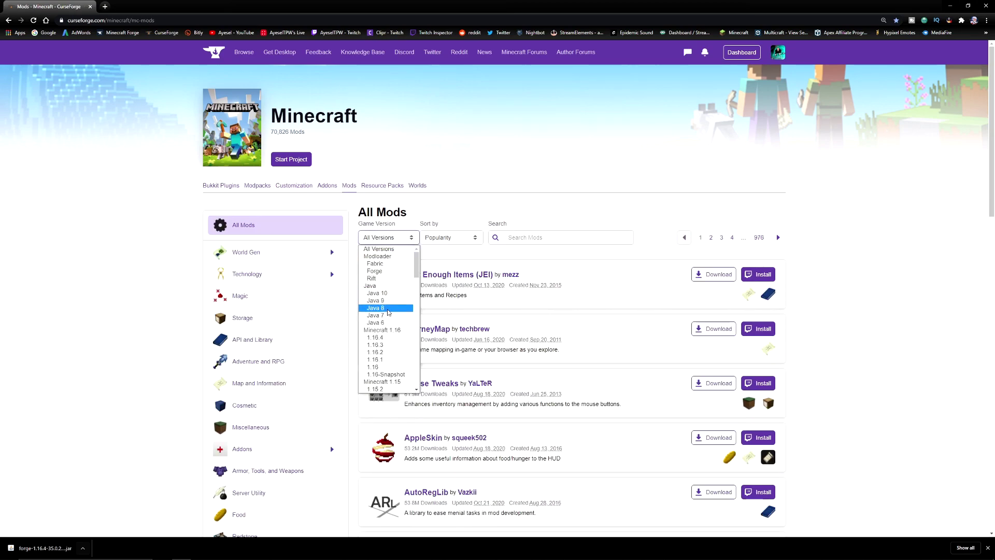
{"action": "left_click", "coordinate": [381, 339]}
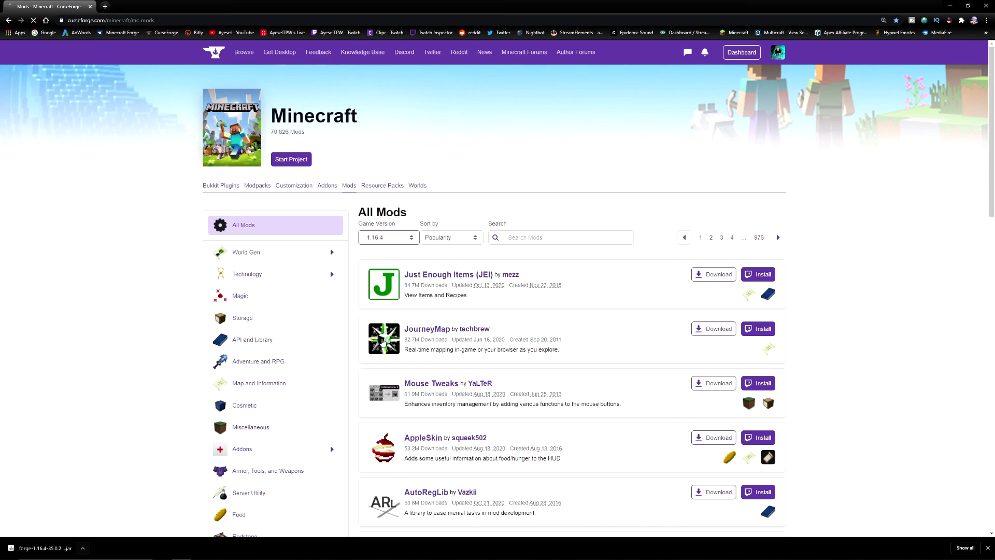
Open the Botania mod from the filtered list and show its files for Minecraft 1.16
{"action": "scroll", "coordinate": [417, 227], "scroll_direction": "down", "scroll_amount": 10}
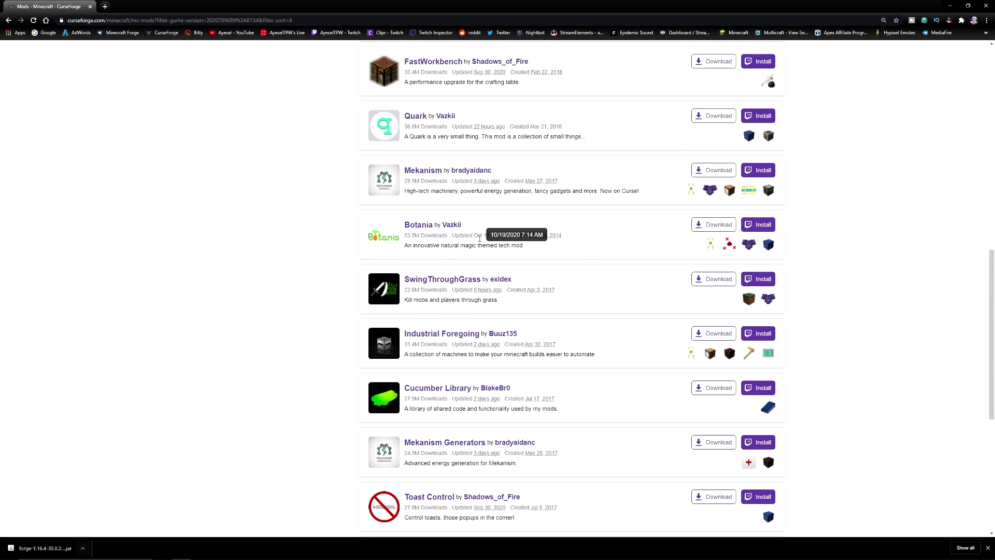
{"action": "left_click", "coordinate": [417, 226]}
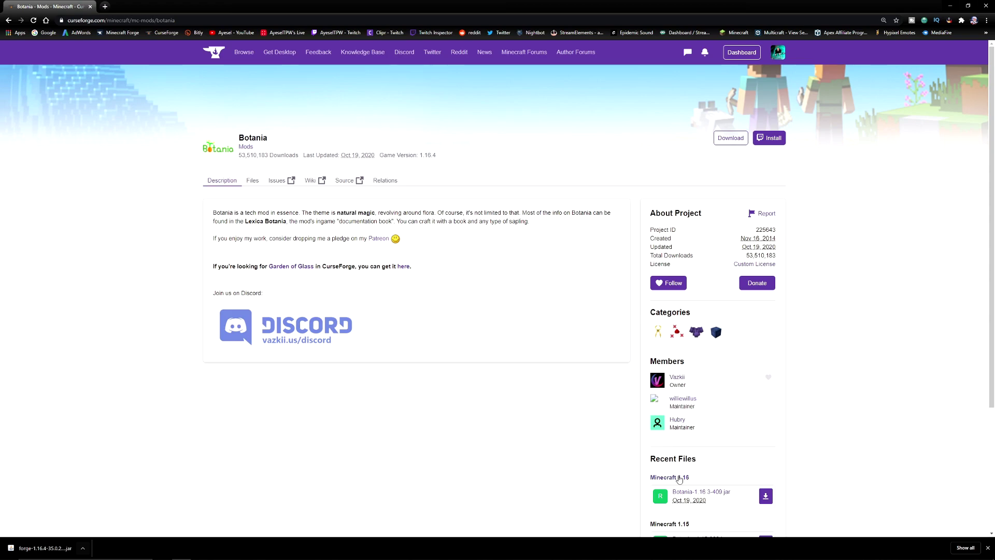
{"action": "scroll", "coordinate": [673, 415], "scroll_direction": "down", "scroll_amount": 3}
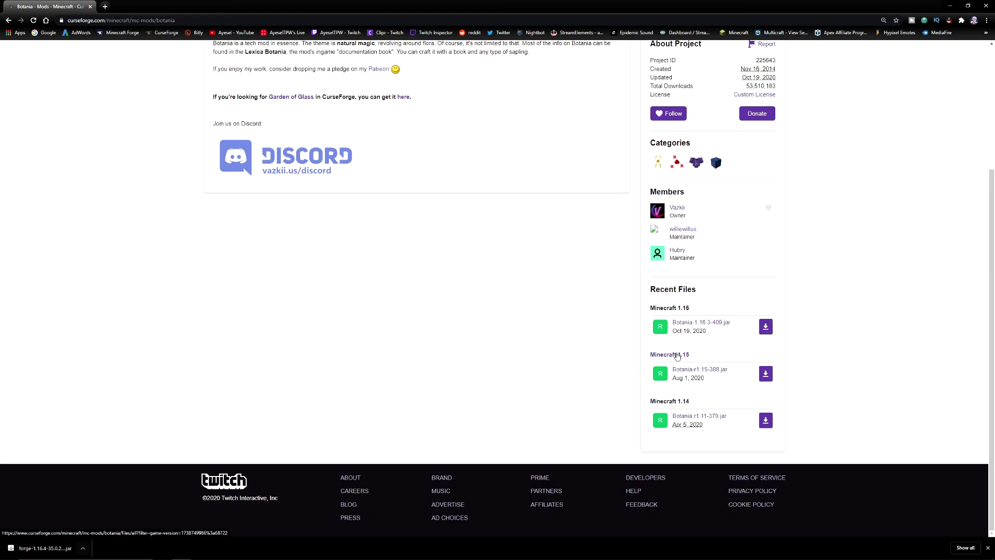
{"action": "left_click", "coordinate": [673, 310]}
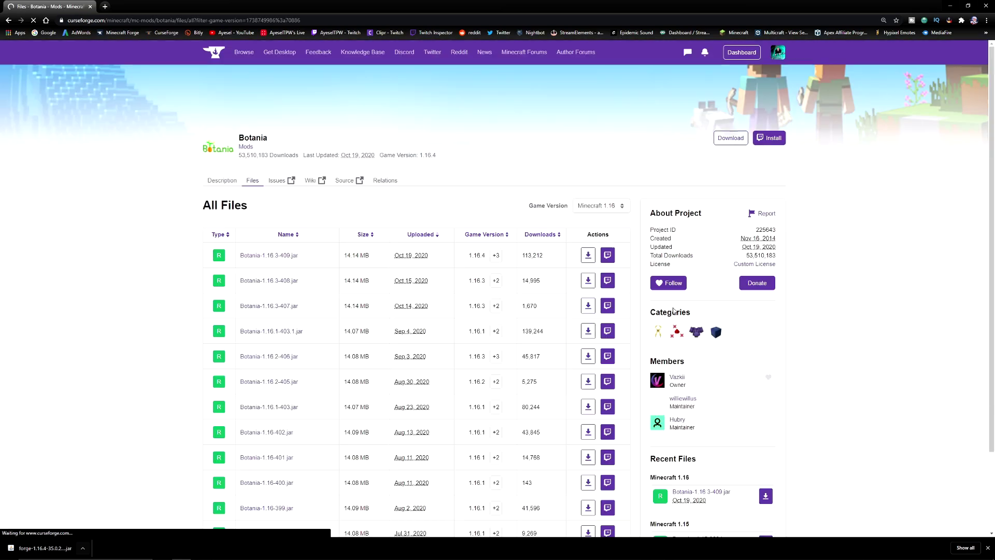
Filter the Botania files by game version 1.16.4, then download Botania-1.16.3-409.jar and keep the file
{"action": "left_click", "coordinate": [601, 207]}
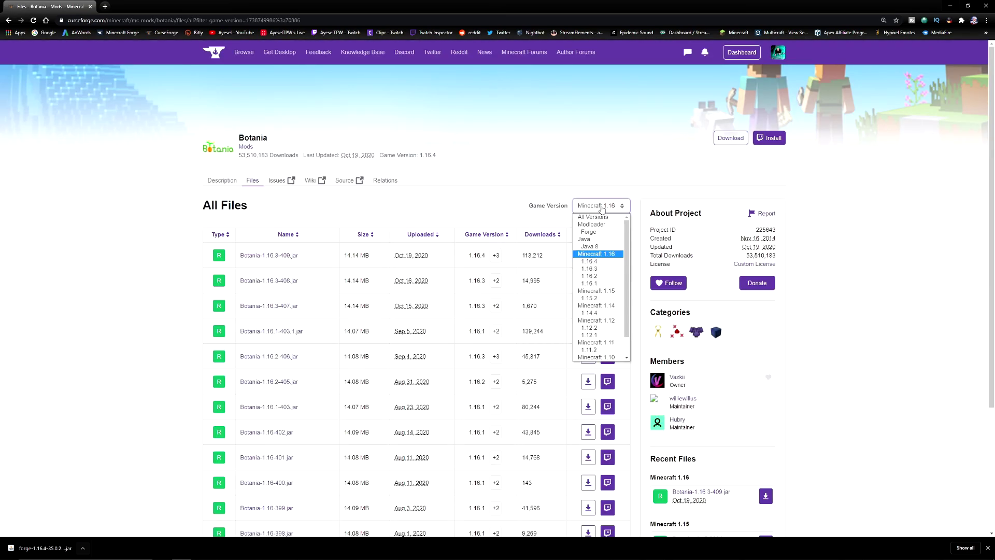
{"action": "left_click", "coordinate": [596, 263]}
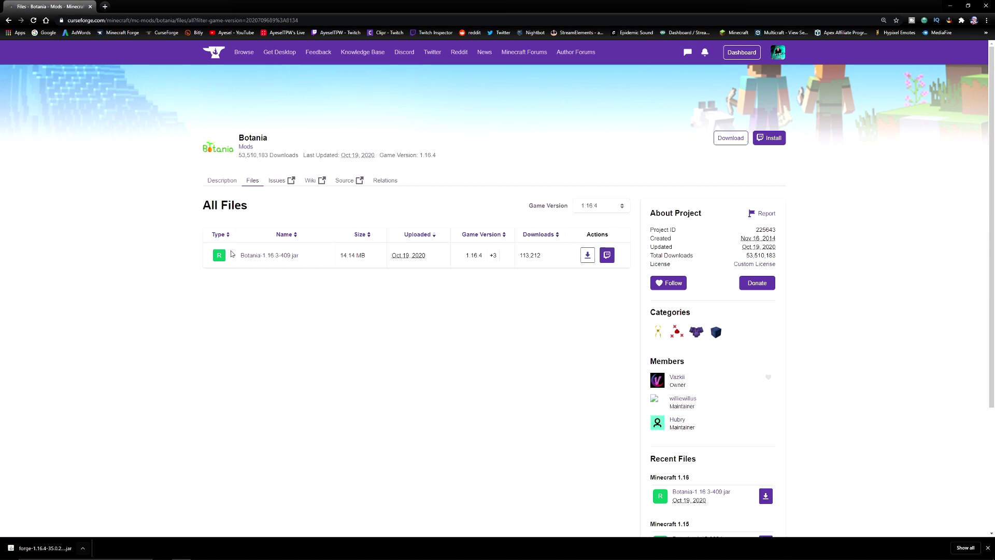
{"action": "left_click", "coordinate": [588, 257]}
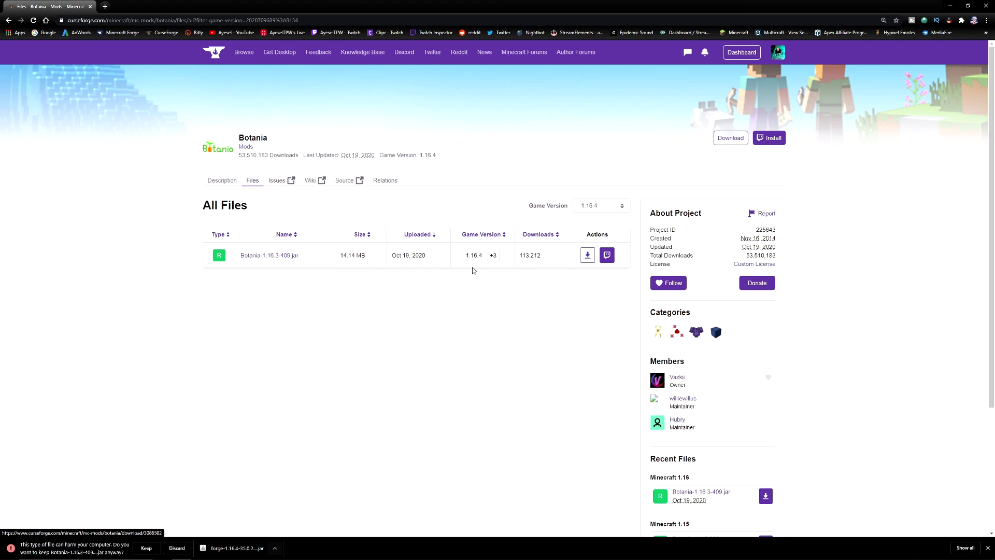
{"action": "left_click", "coordinate": [148, 548]}
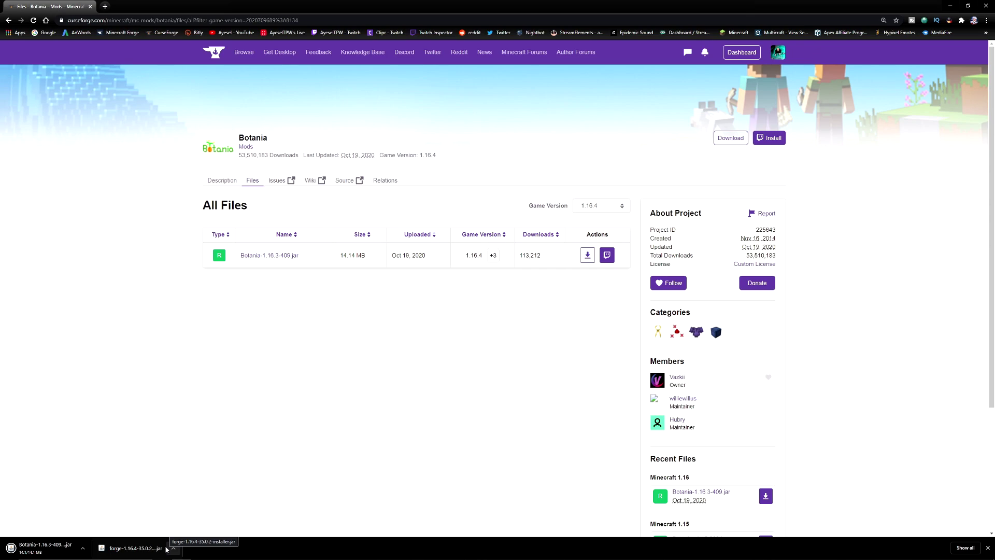
Switch to File Explorer and toggle the display of hidden items off and back on
{"action": "key", "text": "super+e"}
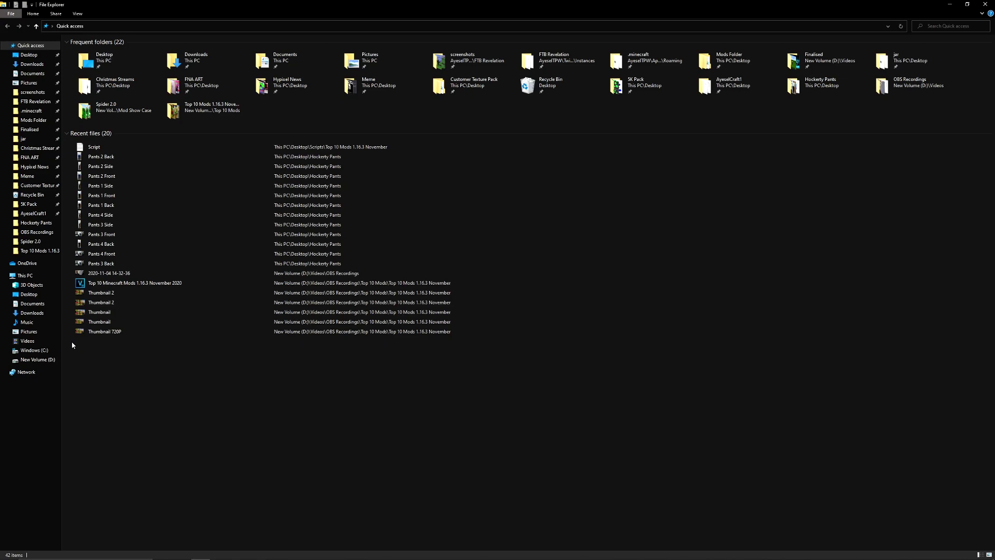
{"action": "left_click", "coordinate": [78, 14]}
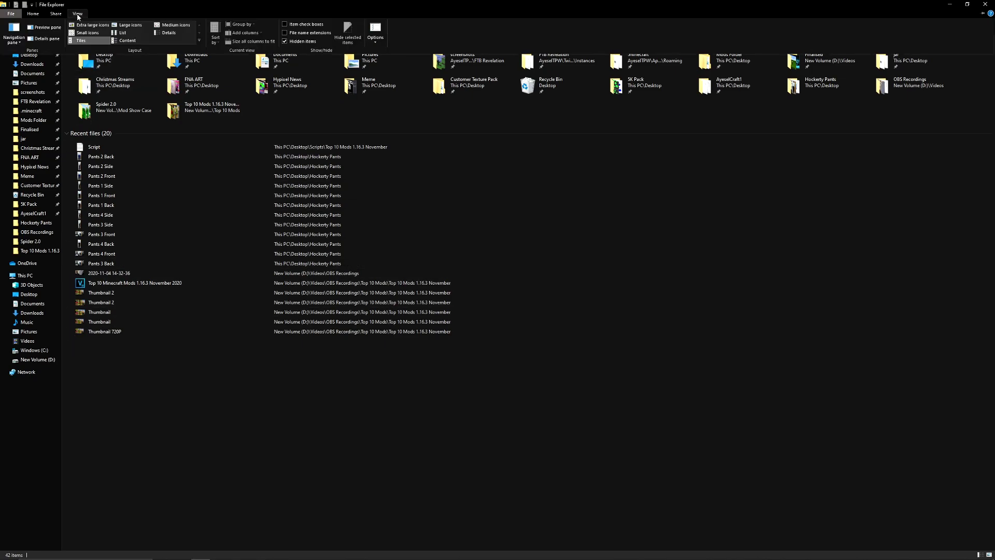
{"action": "left_click", "coordinate": [285, 42]}
{"action": "left_click", "coordinate": [84, 15]}
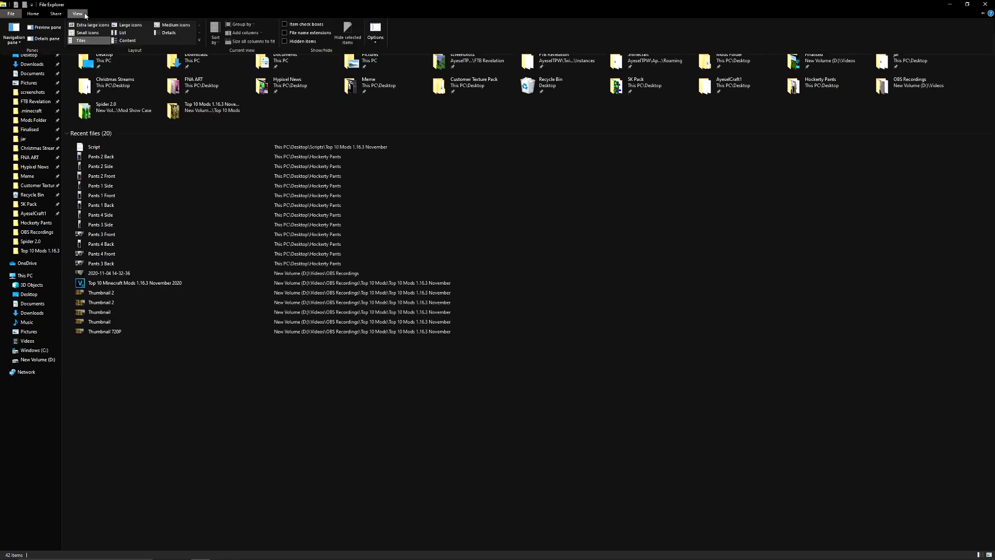
{"action": "left_click", "coordinate": [85, 15]}
{"action": "left_click", "coordinate": [284, 42]}
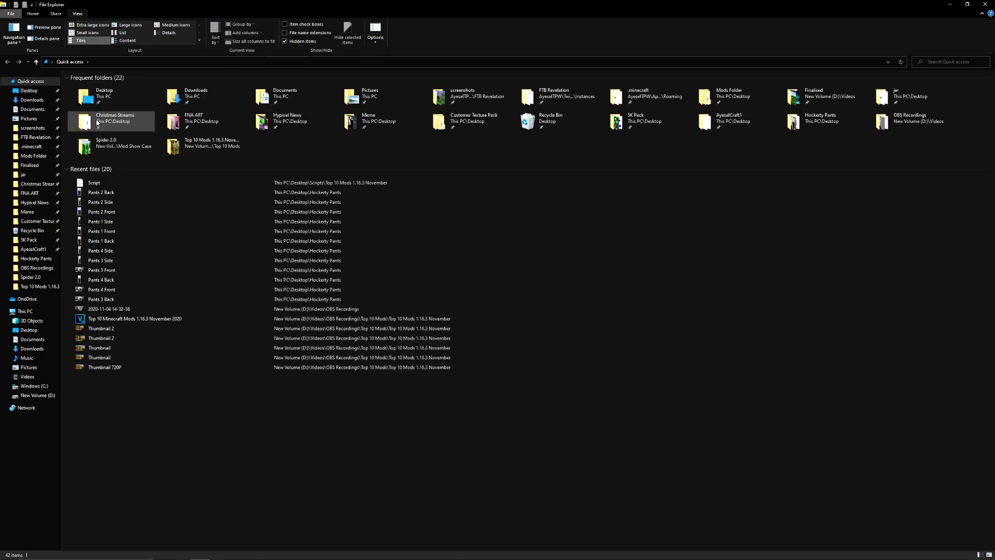
Browse from the Windows (C:) drive through Users, the user's folder, AppData, Roaming and .minecraft to the mods folder
{"action": "left_click", "coordinate": [36, 386]}
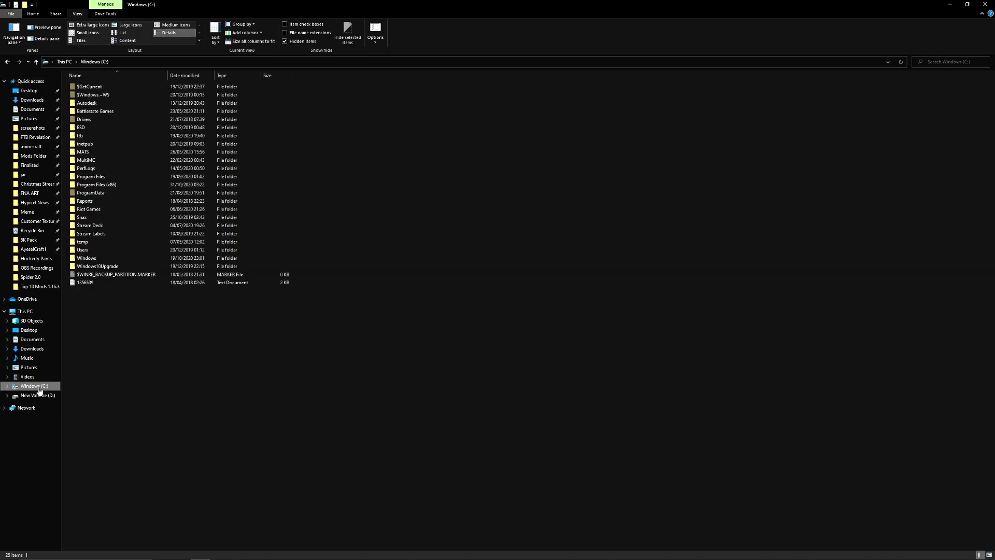
{"action": "double_click", "coordinate": [94, 241]}
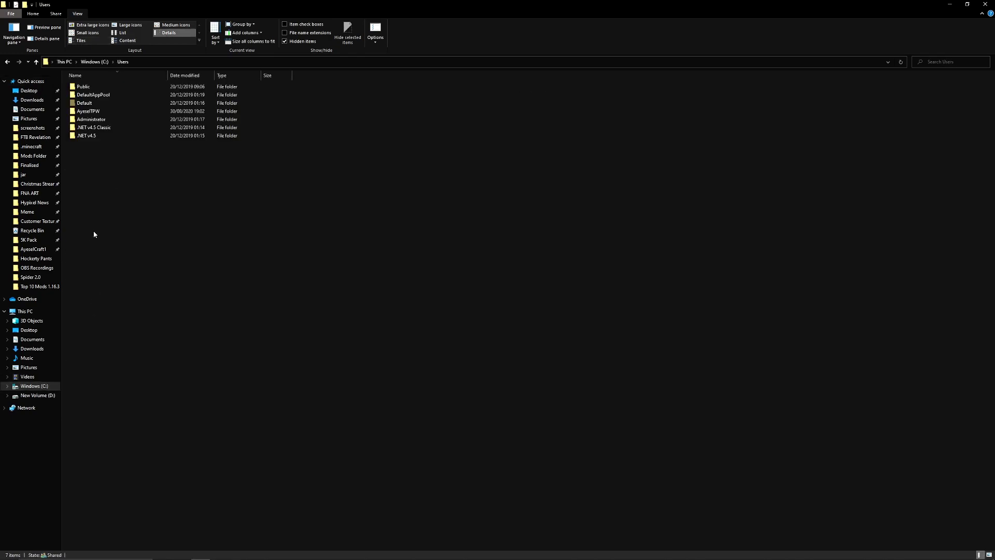
{"action": "double_click", "coordinate": [91, 111]}
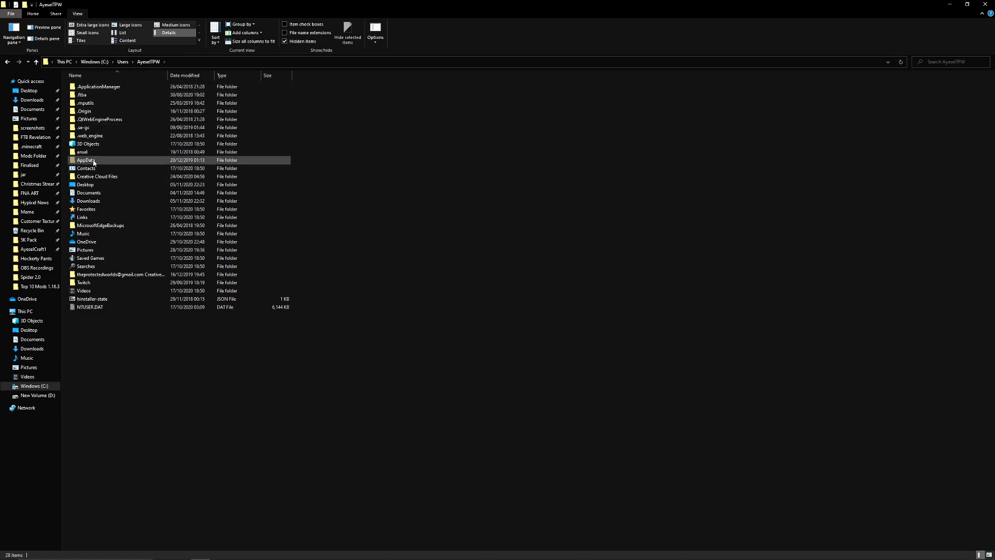
{"action": "double_click", "coordinate": [92, 161]}
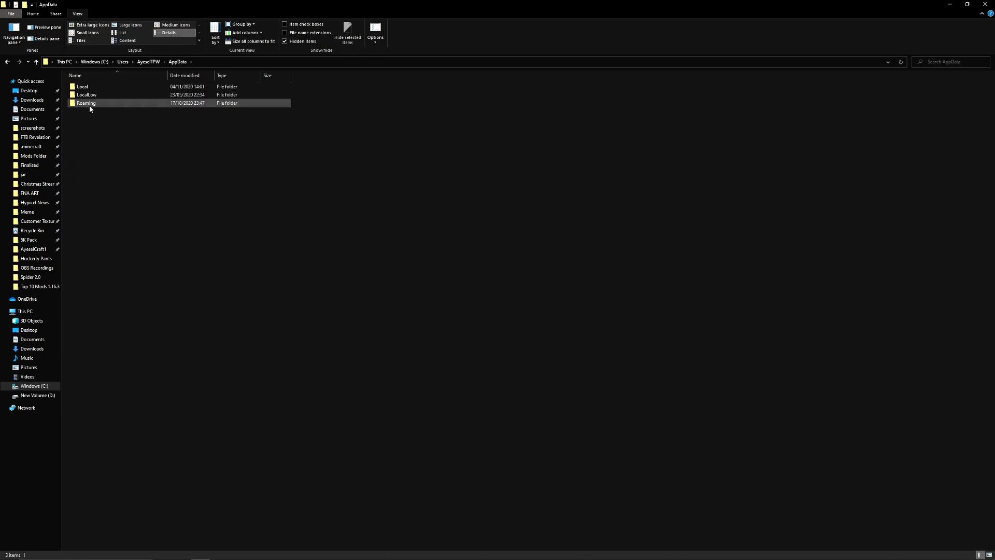
{"action": "double_click", "coordinate": [89, 104]}
{"action": "double_click", "coordinate": [91, 90]}
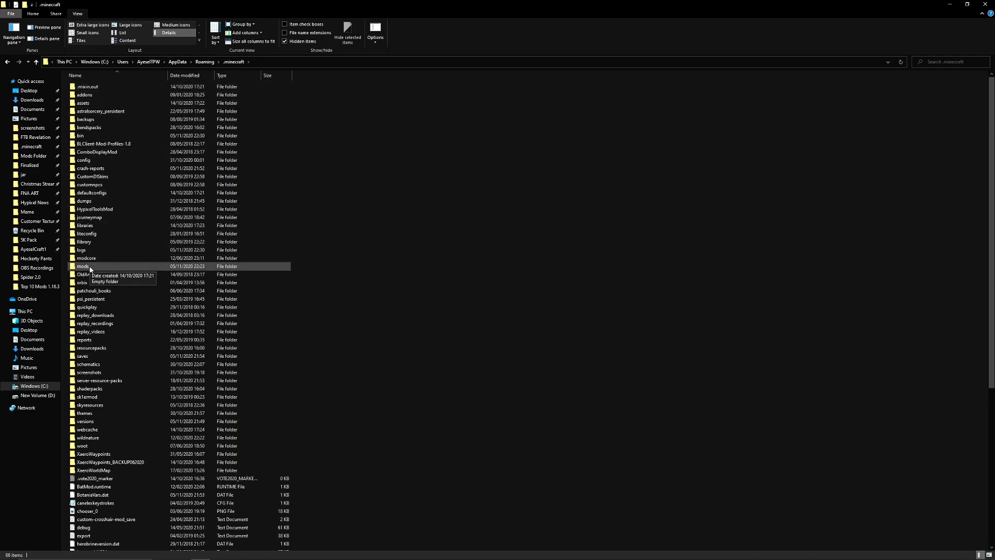
{"action": "double_click", "coordinate": [83, 267]}
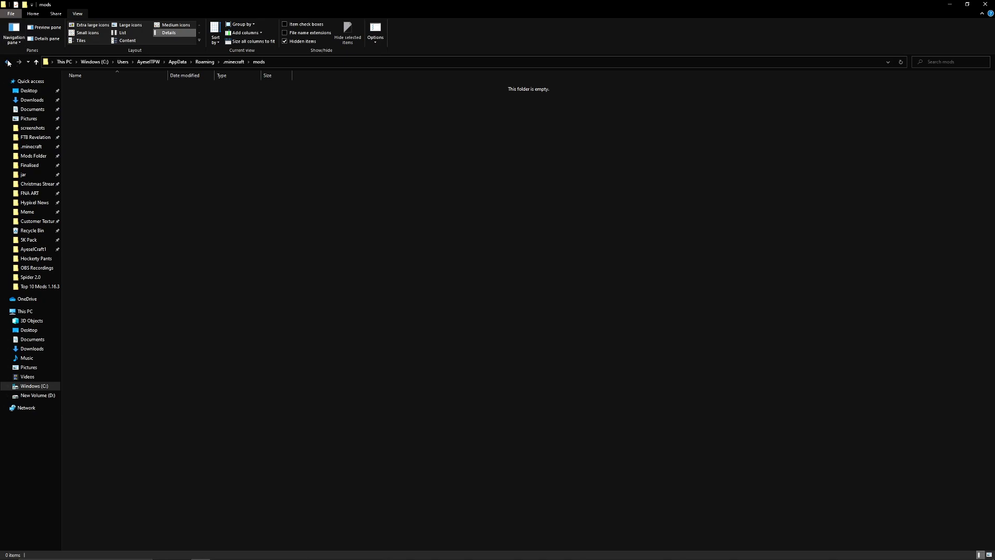
Return to .minecraft, then reach the same folder through the %appdata% path
{"action": "left_click", "coordinate": [7, 62]}
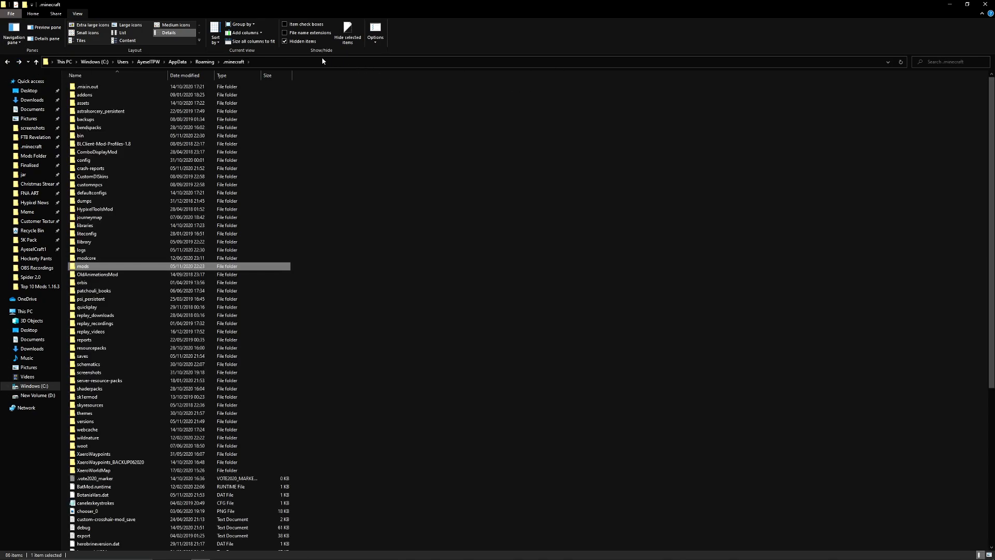
{"action": "left_click", "coordinate": [305, 61]}
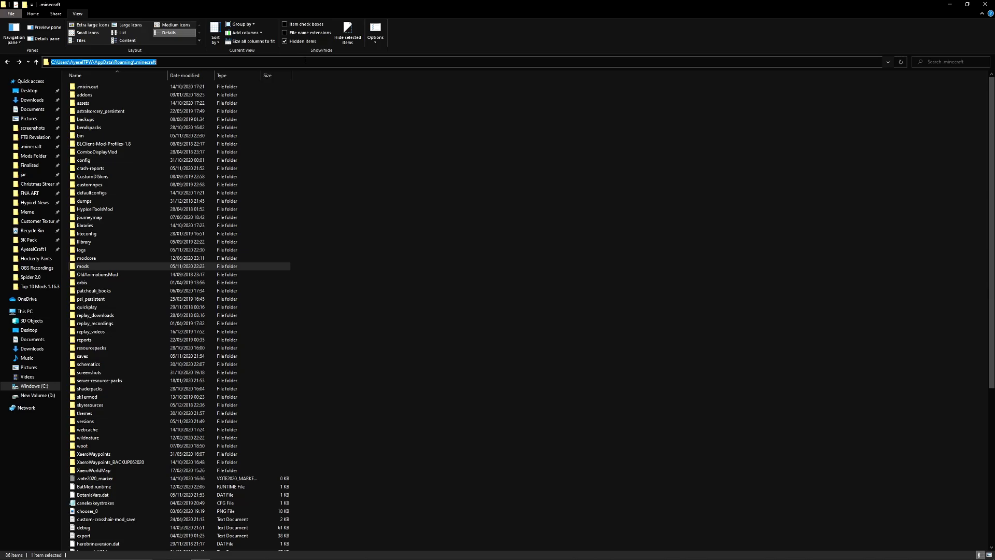
{"action": "type", "text": "%appdata"}
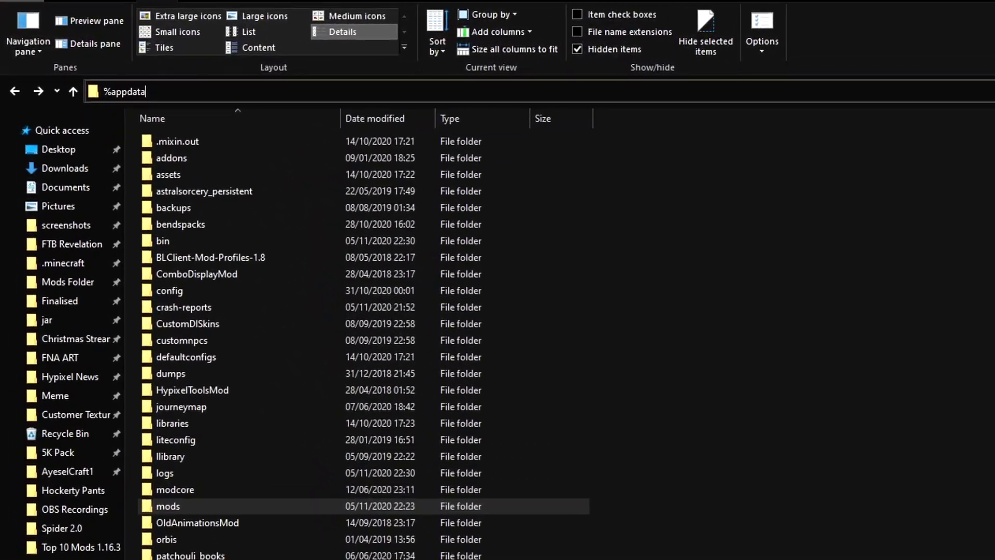
{"action": "type", "text": "%"}
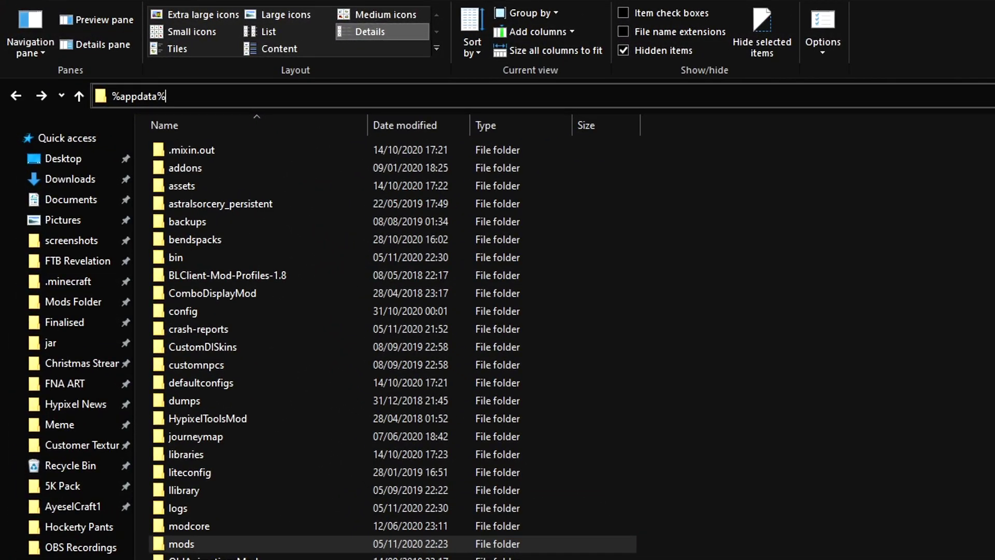
{"action": "key", "text": "Return"}
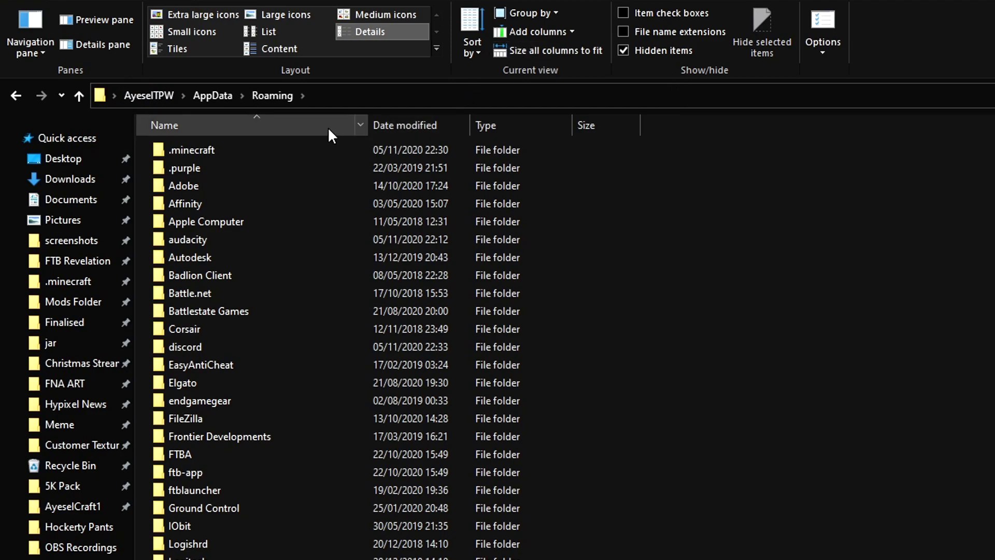
{"action": "double_click", "coordinate": [196, 154]}
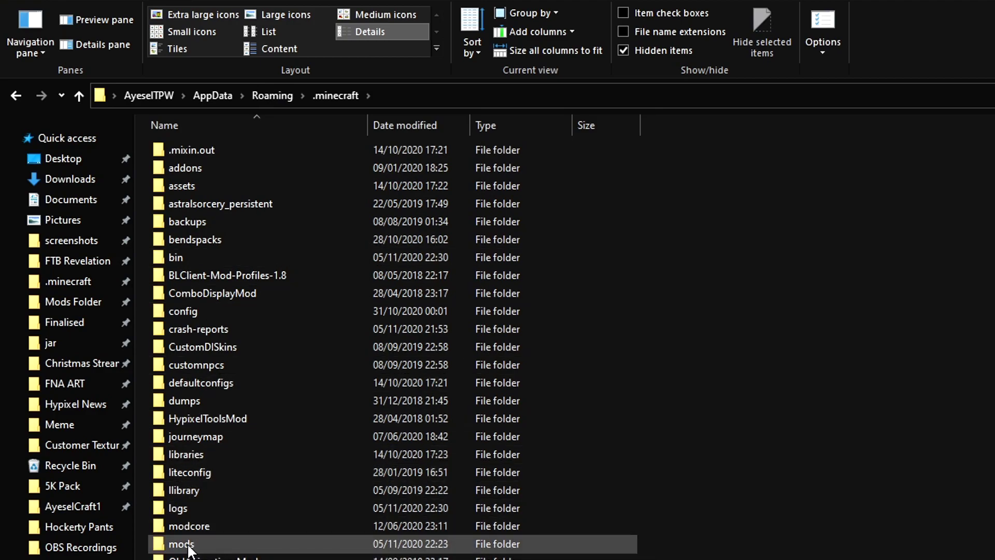
Open the Downloads folder in a second File Explorer window and move the Botania-1.16.3-409 (1) file into the mods folder
{"action": "mouse_move", "coordinate": [203, 558]}
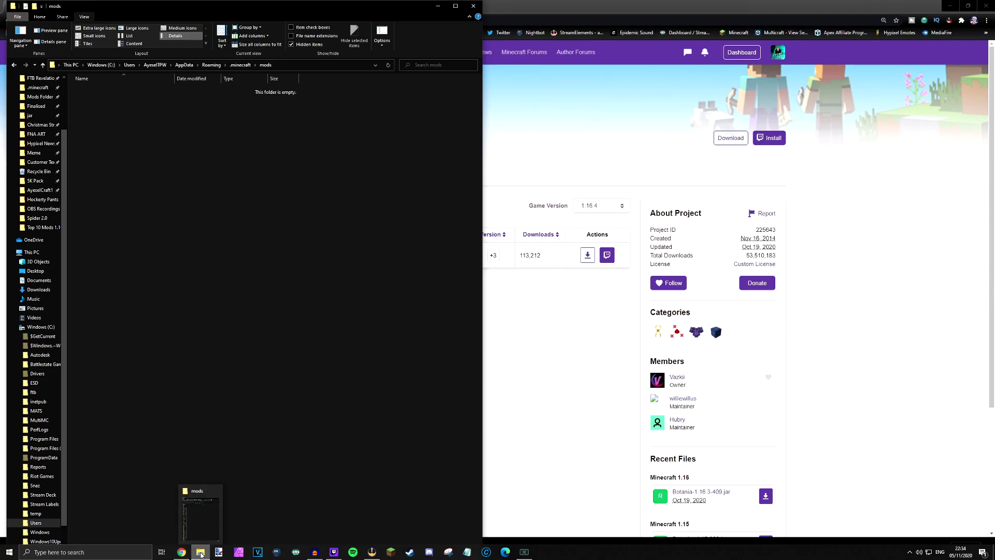
{"action": "middle_click", "coordinate": [201, 555]}
{"action": "left_click_drag", "start_coordinate": [211, 30], "coordinate": [659, 16]}
{"action": "left_click", "coordinate": [497, 107]}
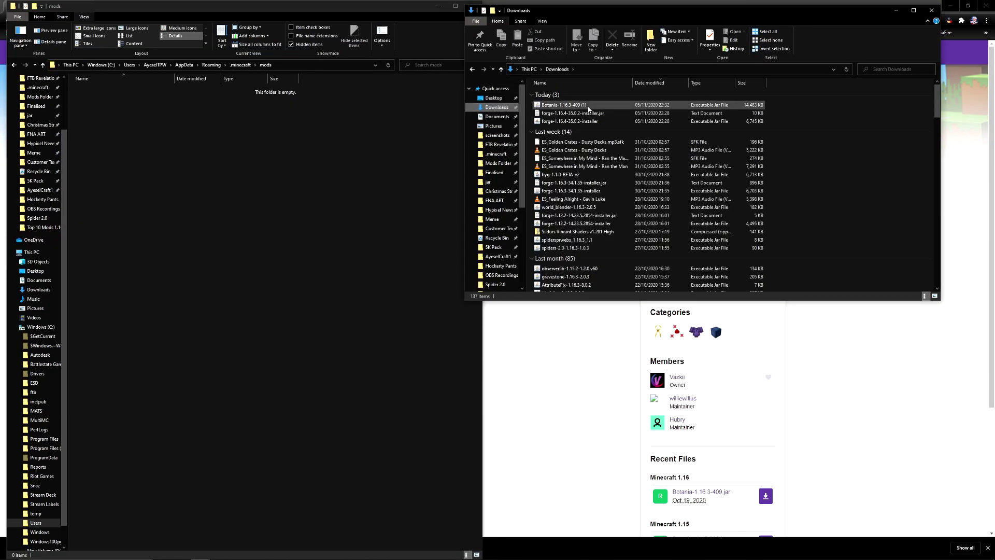
{"action": "left_click_drag", "start_coordinate": [575, 107], "coordinate": [111, 116]}
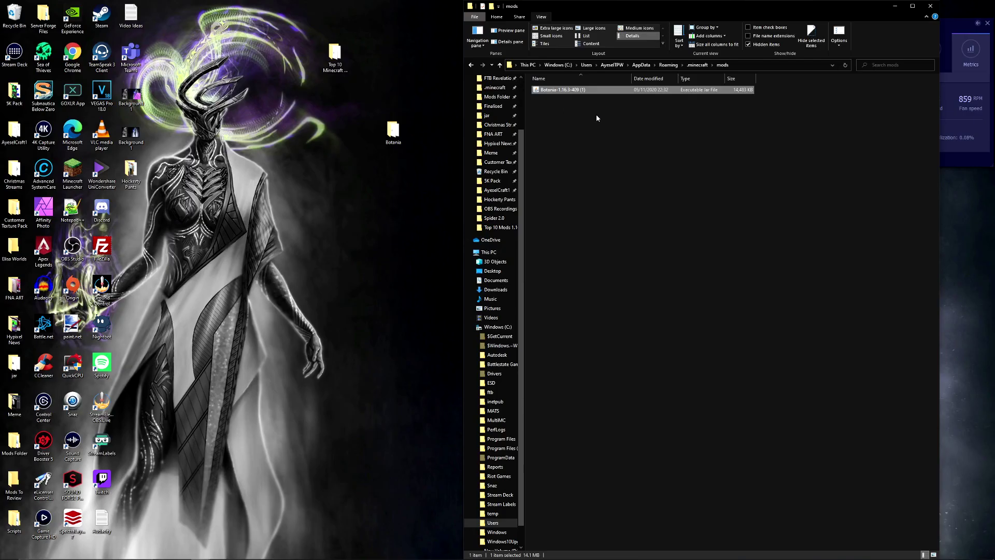
Move the curios-forge-1.16.3-4.0.2.0 and Patchouli-1.16.2-47 (1) files from the desktop's Botania folder into the mods folder
{"action": "double_click", "coordinate": [394, 134]}
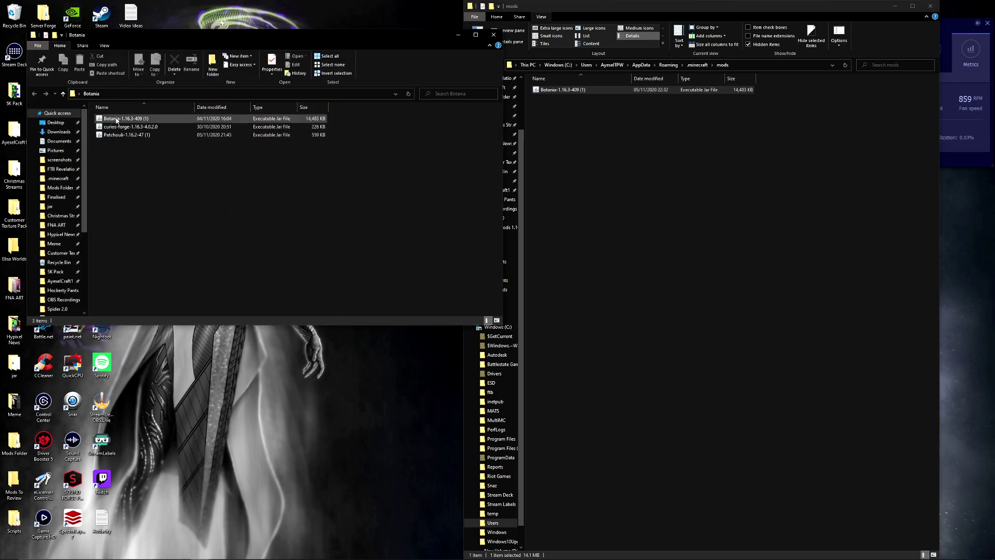
{"action": "left_click_drag", "start_coordinate": [118, 127], "coordinate": [668, 156]}
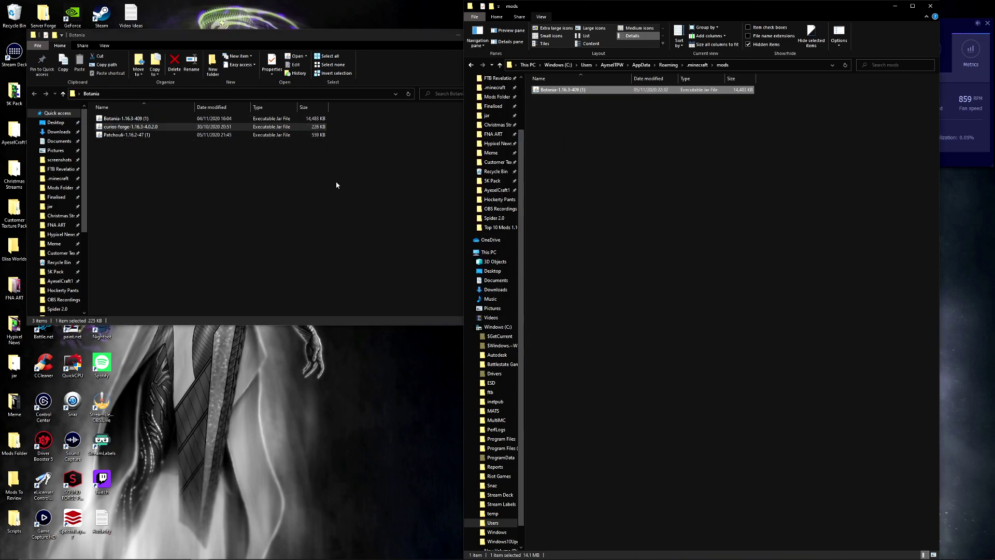
{"action": "left_click_drag", "start_coordinate": [125, 127], "coordinate": [673, 186]}
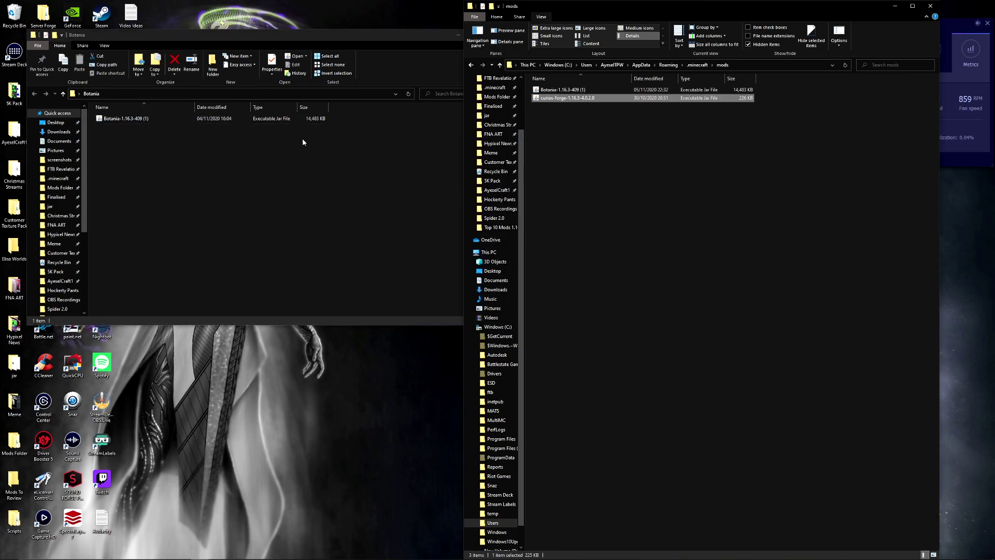
{"action": "key", "text": "alt+F4"}
Switch to the Minecraft Launcher, start the game with the forge installation, and check the list of loaded mods
{"action": "mouse_move", "coordinate": [319, 557]}
{"action": "left_click", "coordinate": [391, 553]}
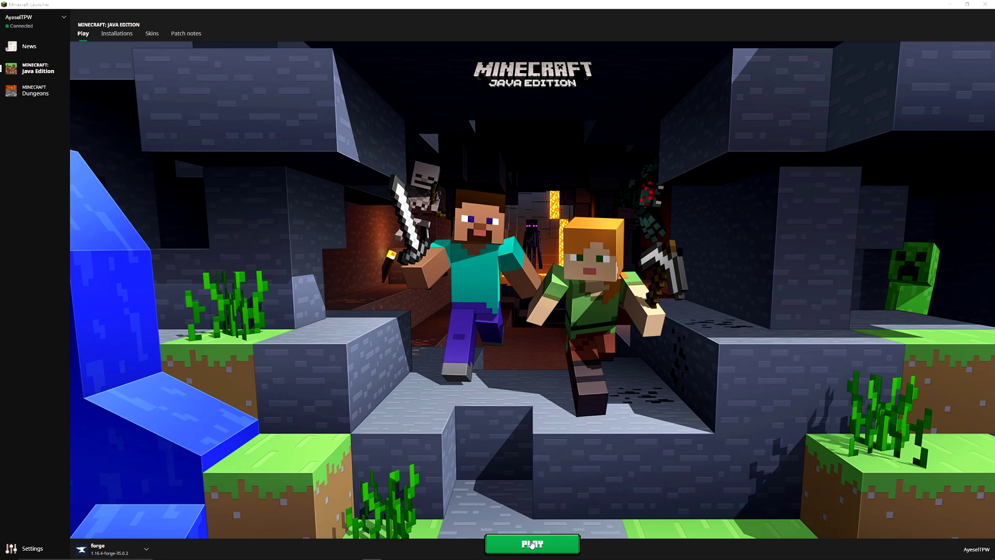
{"action": "left_click", "coordinate": [531, 546]}
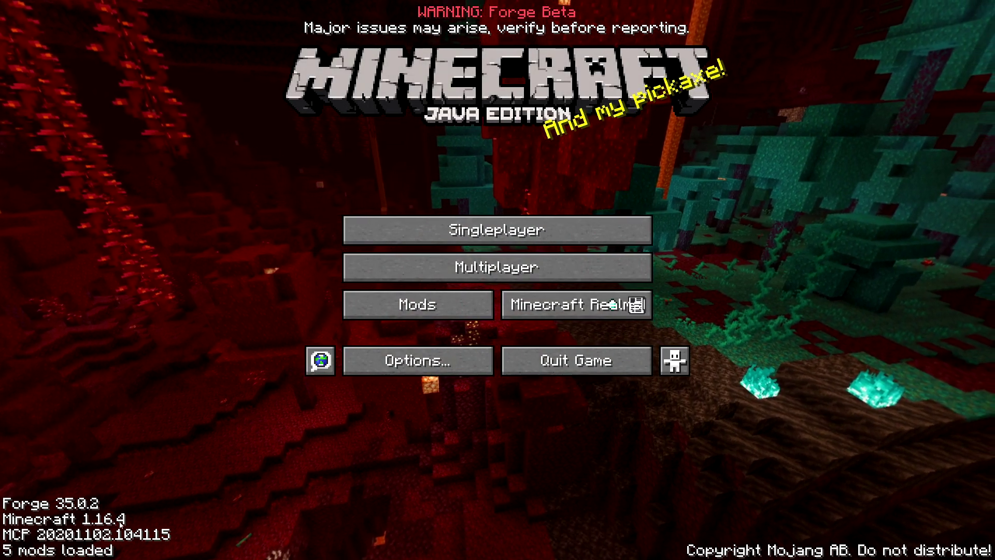
{"action": "left_click", "coordinate": [415, 306]}
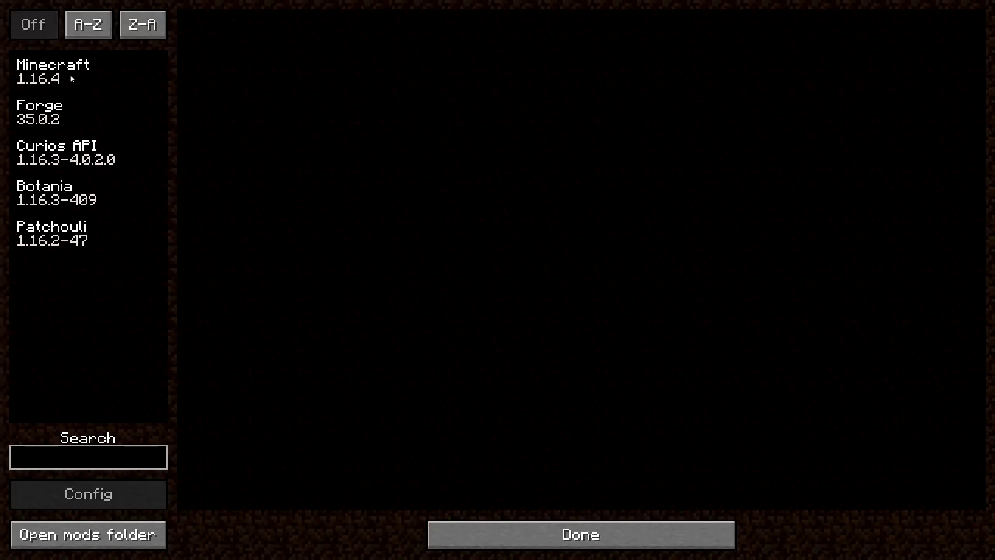
{"action": "left_click", "coordinate": [562, 534]}
Open the saved singleplayer world "New World", examine the debug information overlay, and hide it again
{"action": "left_click", "coordinate": [471, 236]}
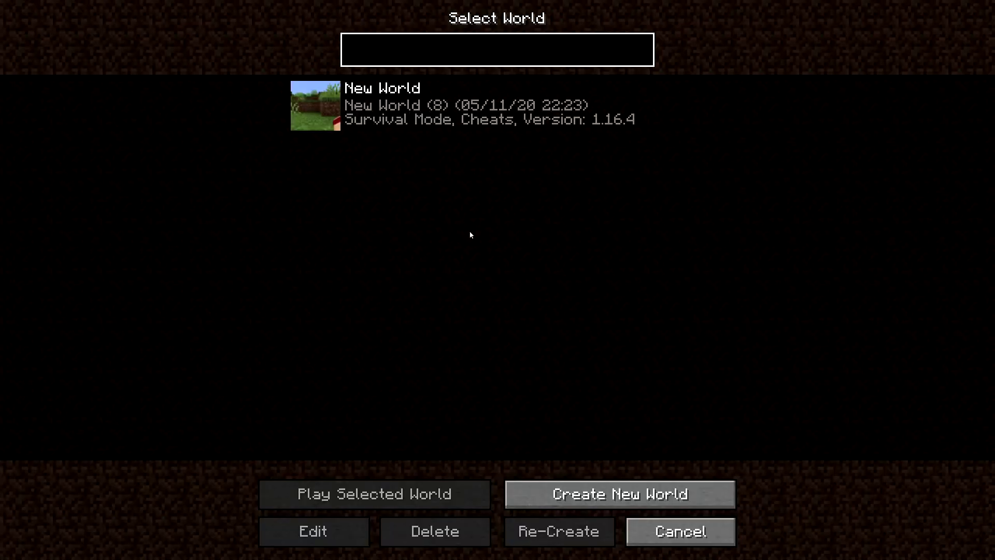
{"action": "mouse_move", "coordinate": [396, 104]}
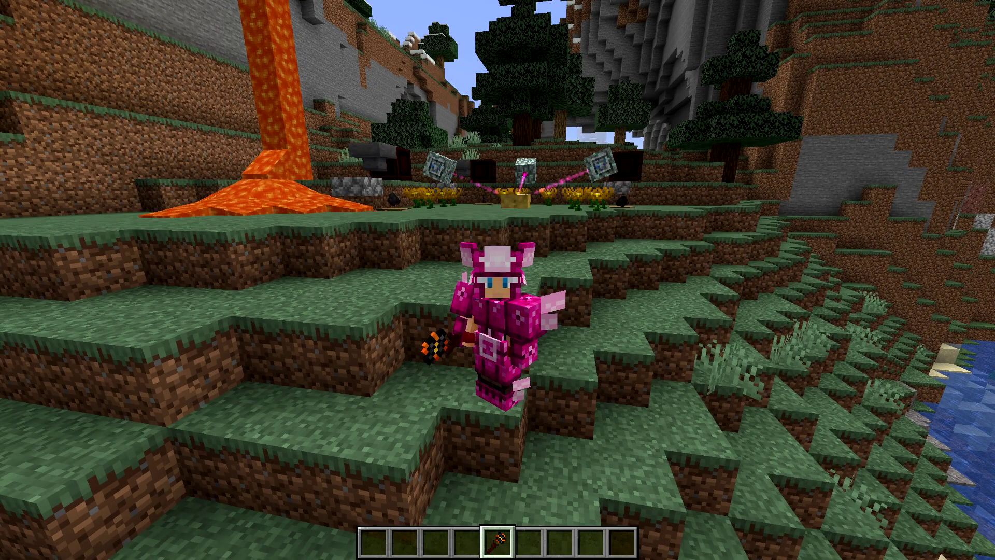
{"action": "key", "text": "F3"}
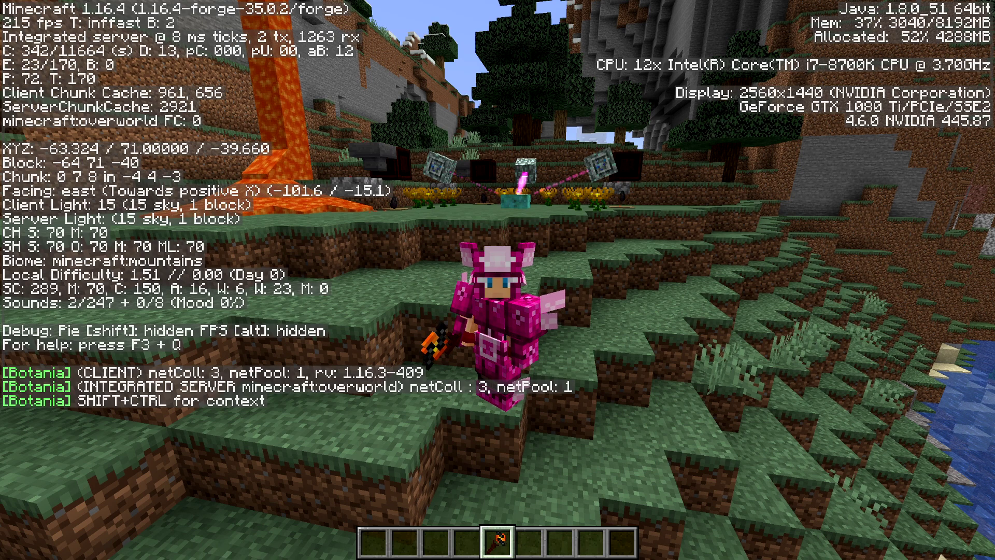
{"action": "key", "text": "F3"}
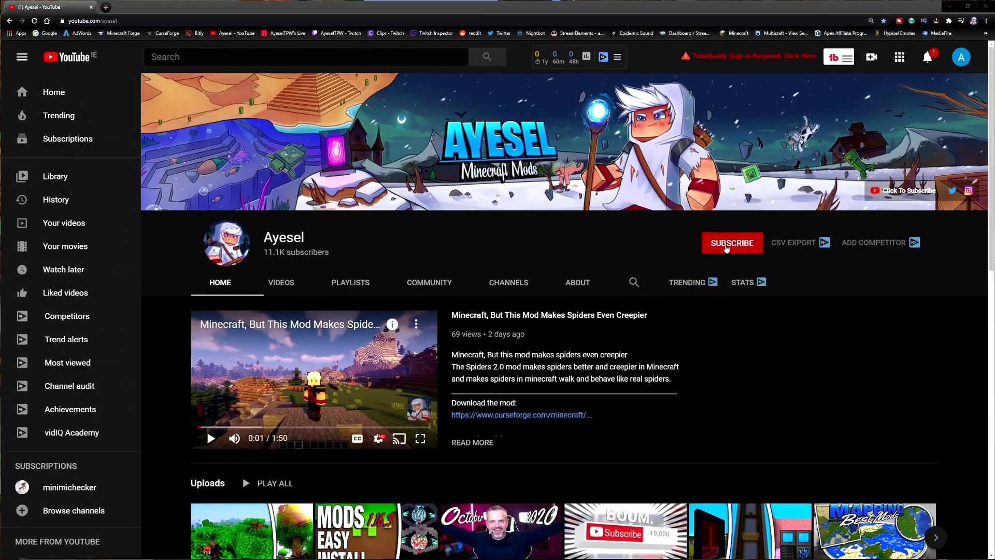
On YouTube, subscribe to the Ayesel channel and set its notifications to All
{"action": "left_click", "coordinate": [727, 248]}
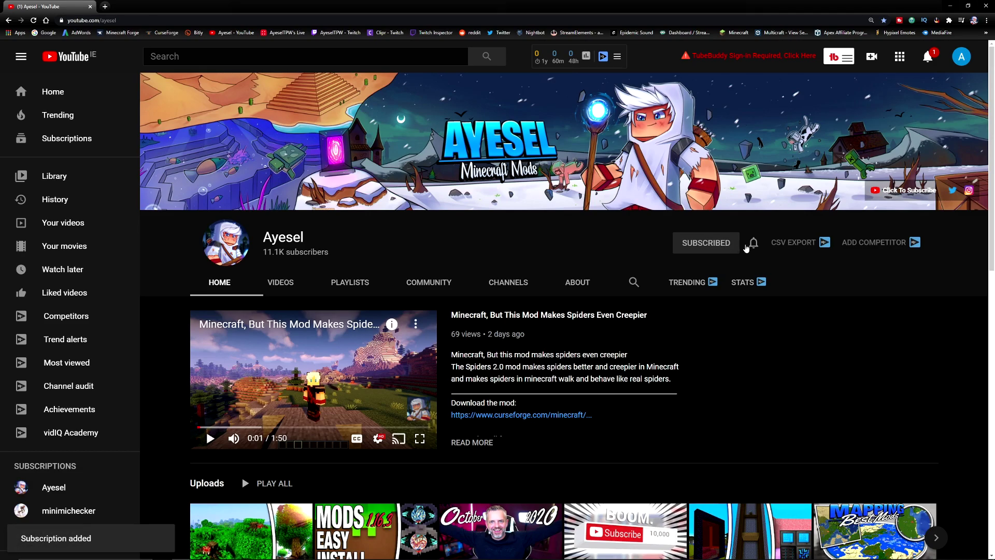
{"action": "left_click", "coordinate": [754, 243]}
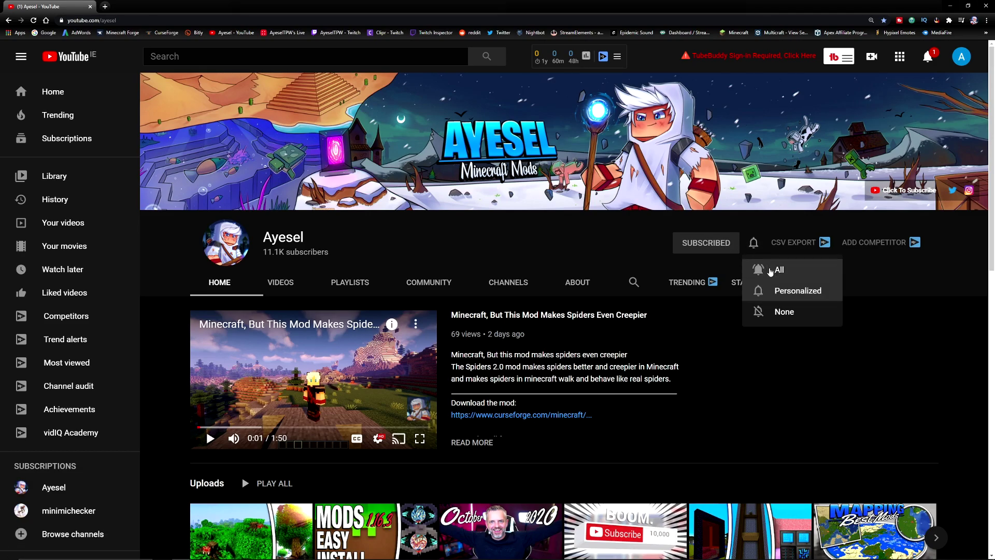
{"action": "left_click", "coordinate": [761, 269]}
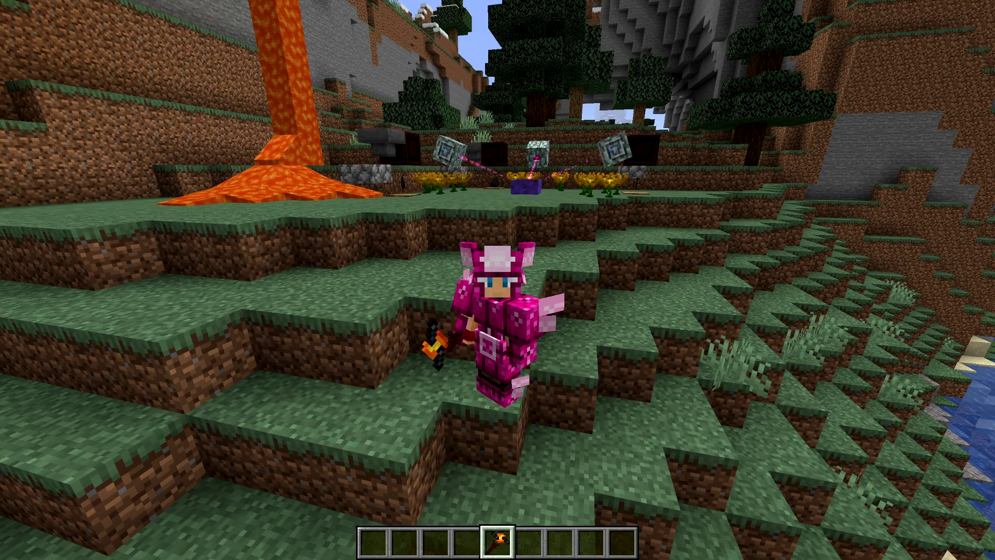